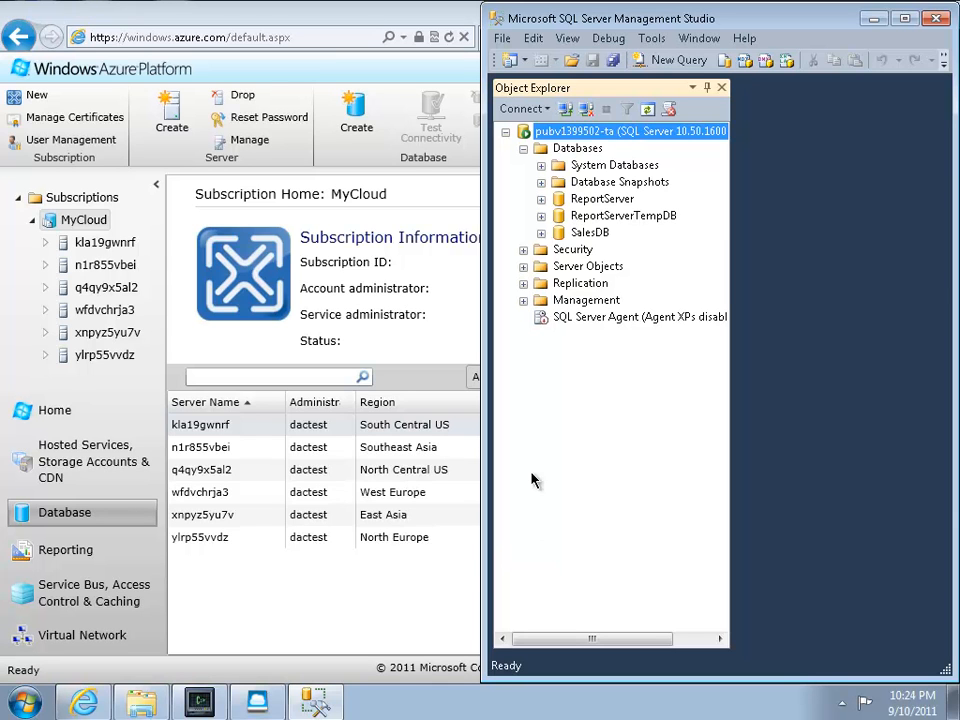
Step: In the command console, export SalesDB from pubv1399502-ta to C:\bacpac\SalesDB.bacpac with DacImportExportCli.exe and the -x option, supplying the login and password
{"action": "left_click", "coordinate": [592, 233]}
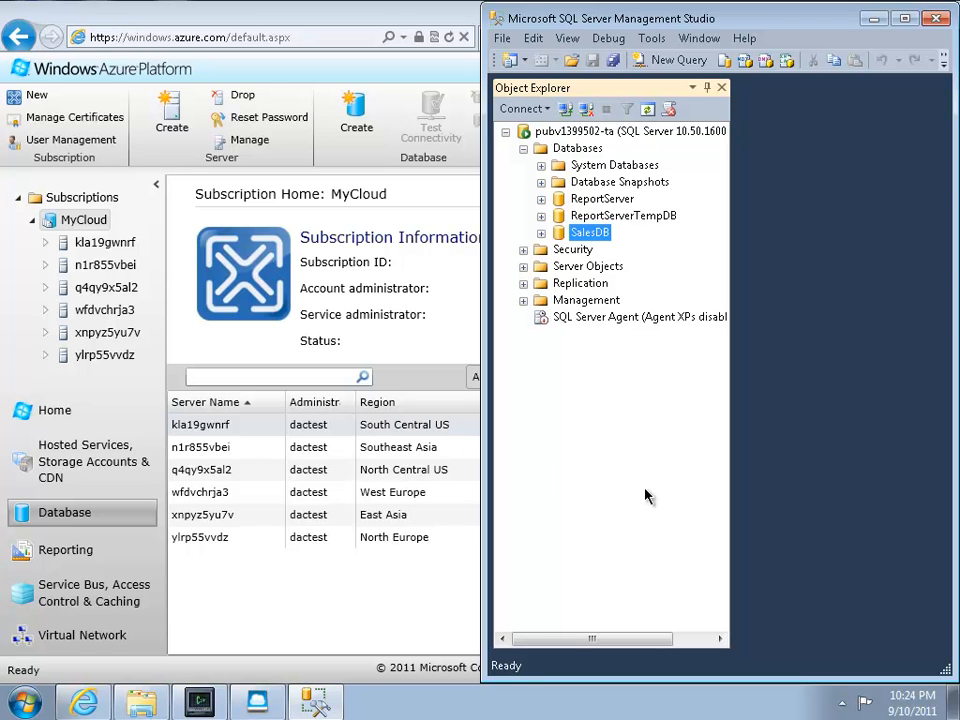
{"action": "left_click", "coordinate": [199, 703]}
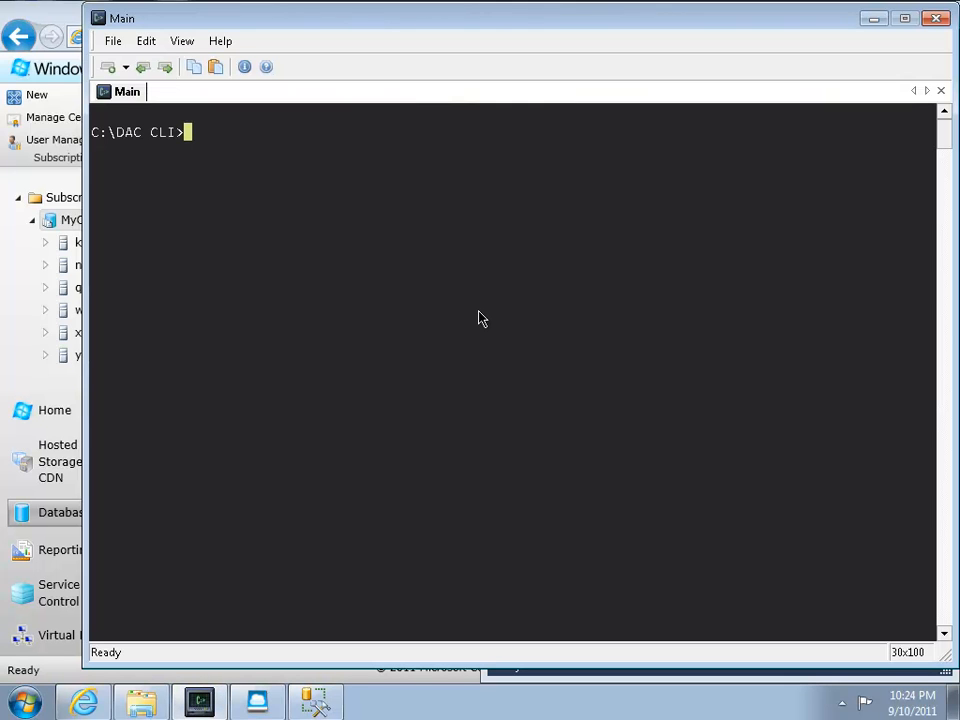
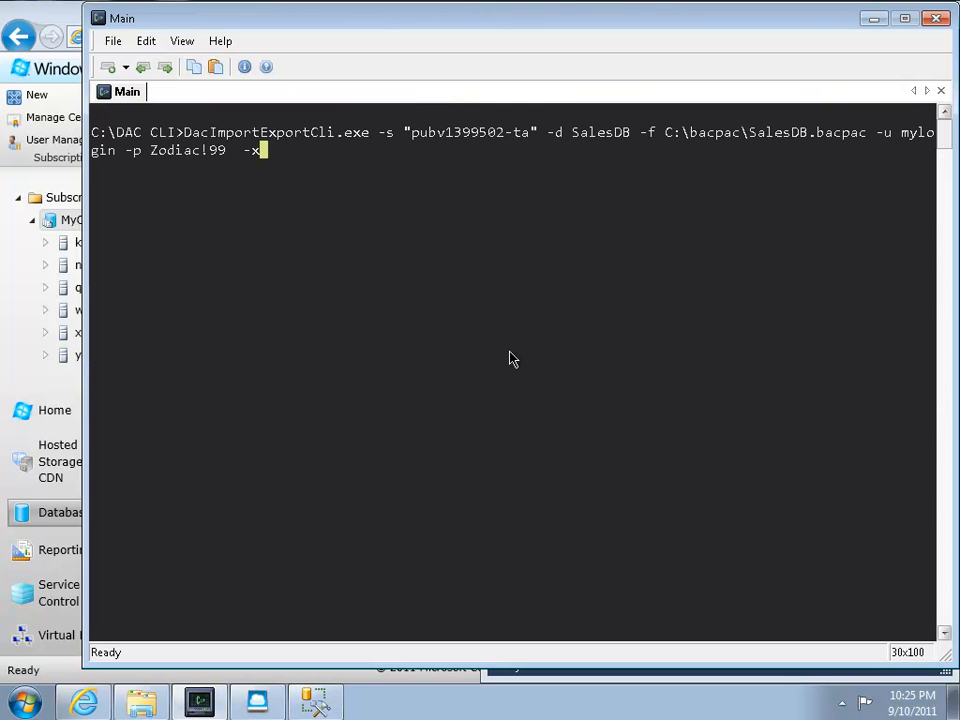
{"action": "key", "text": "Return"}
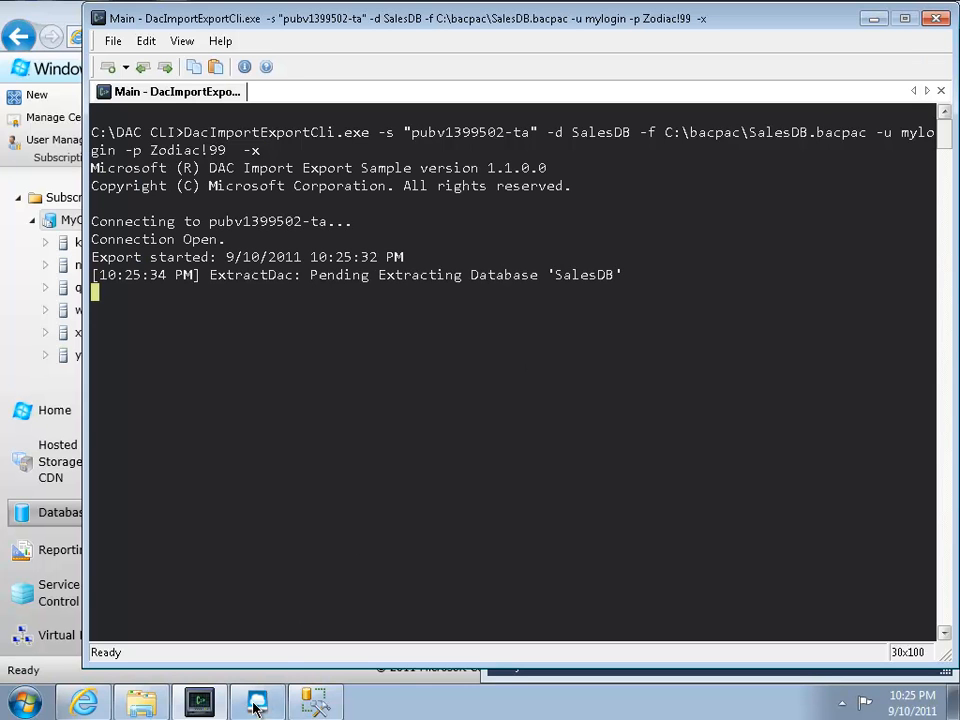
Step: Check the export's progress in the console and inspect SalesDB.bacpac in the C:\bacpac folder
{"action": "mouse_move", "coordinate": [148, 708]}
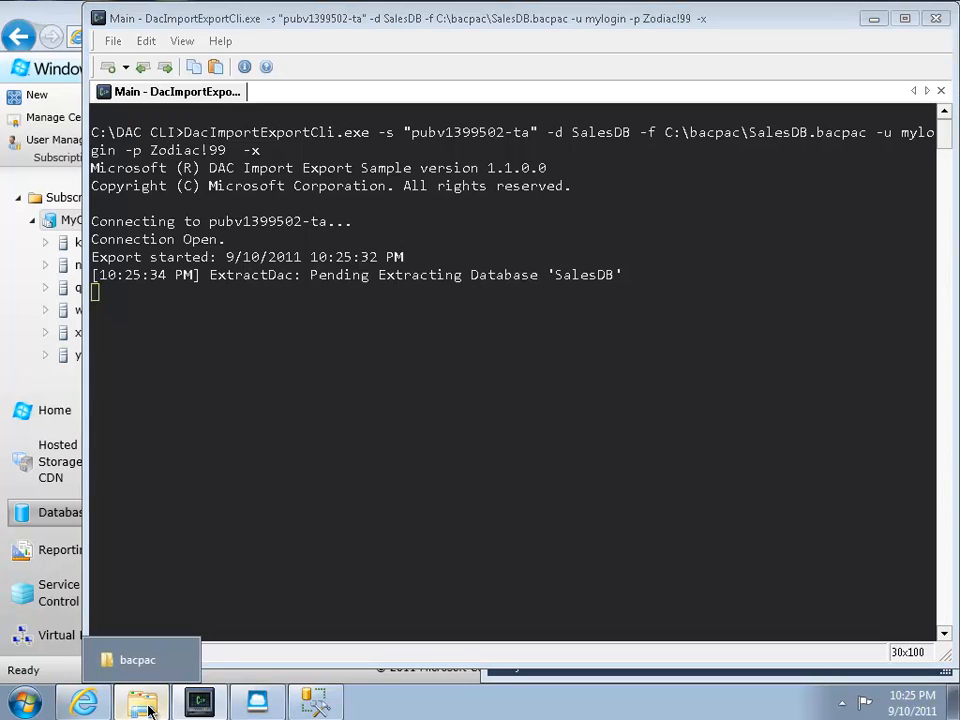
{"action": "left_click", "coordinate": [138, 662]}
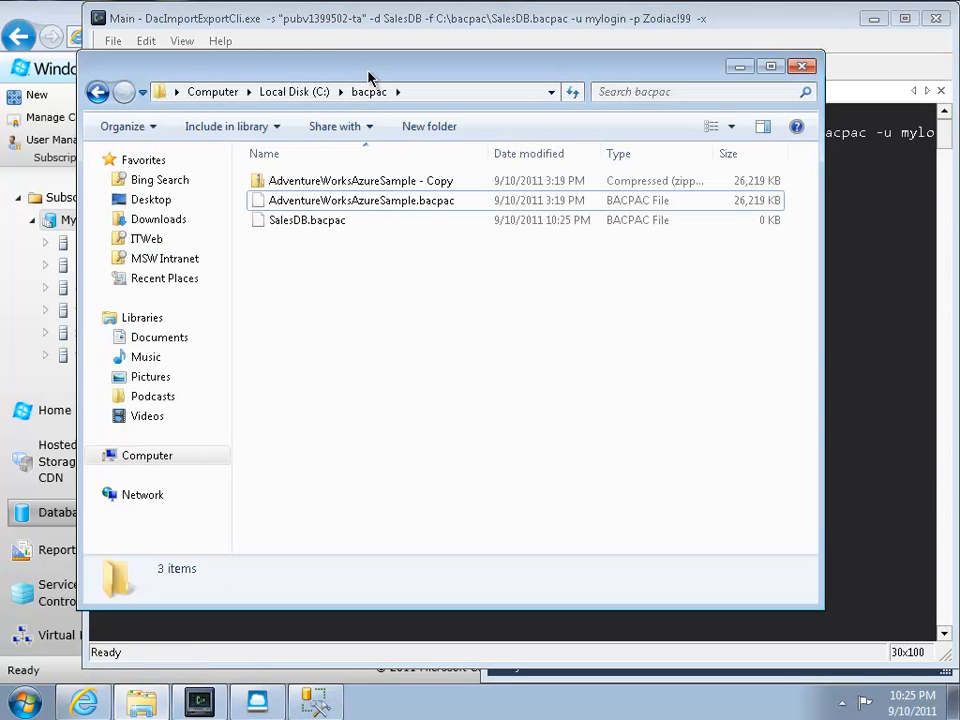
{"action": "left_click", "coordinate": [318, 220]}
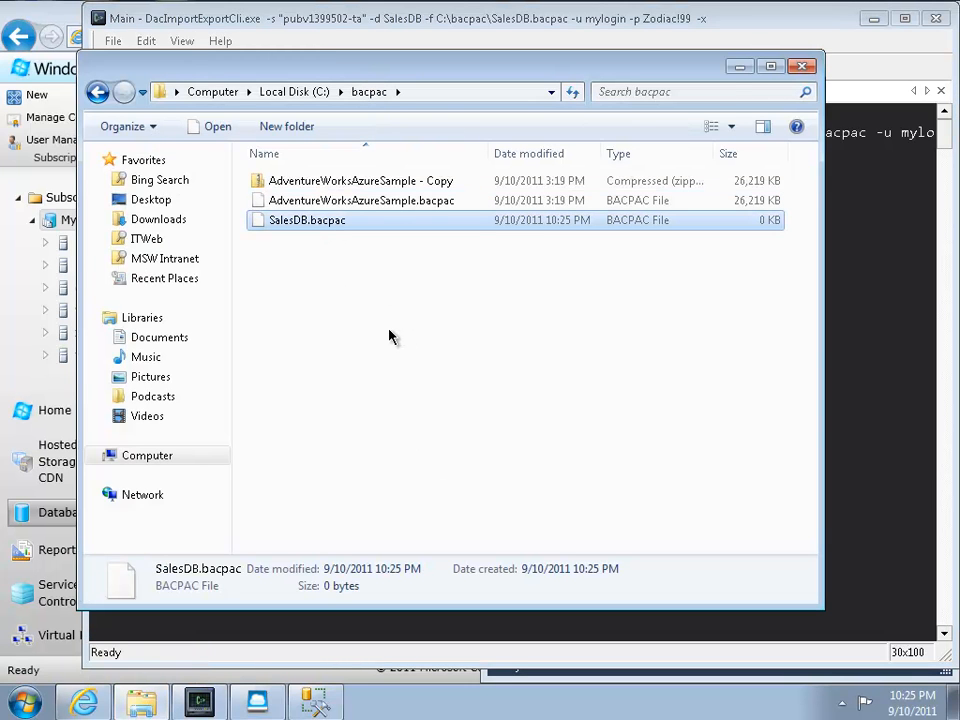
{"action": "left_click", "coordinate": [773, 25]}
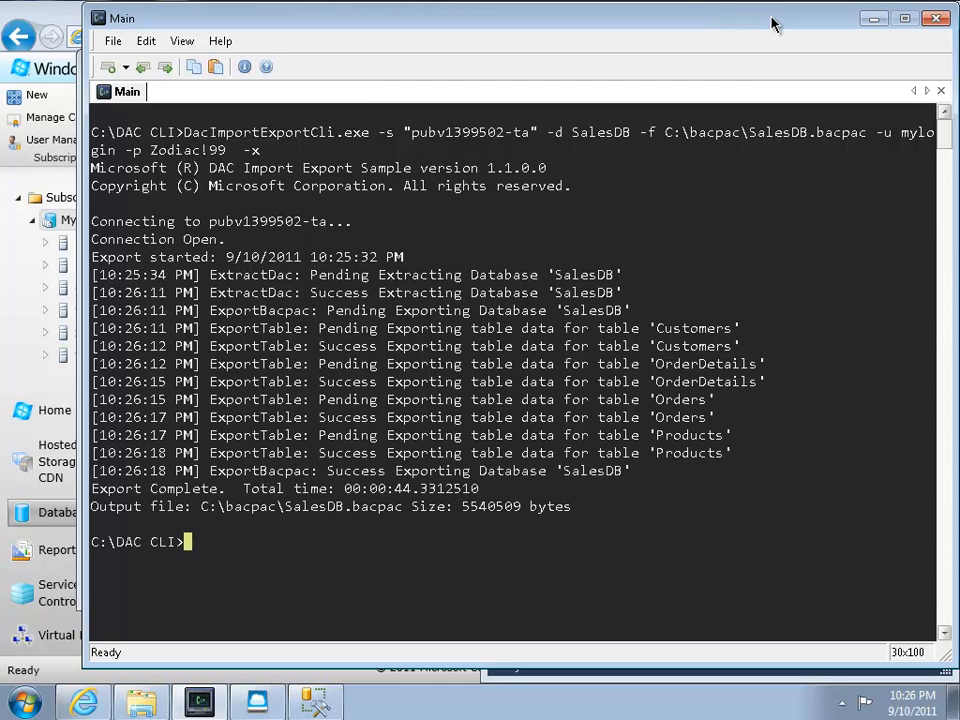
{"action": "left_click", "coordinate": [140, 704]}
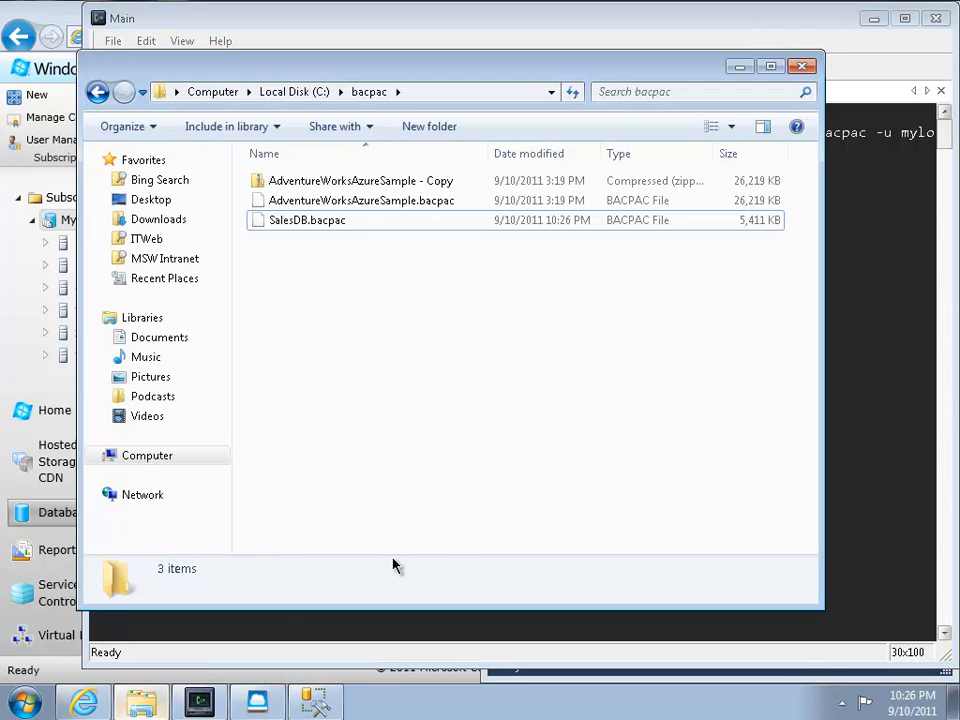
{"action": "left_click", "coordinate": [476, 222]}
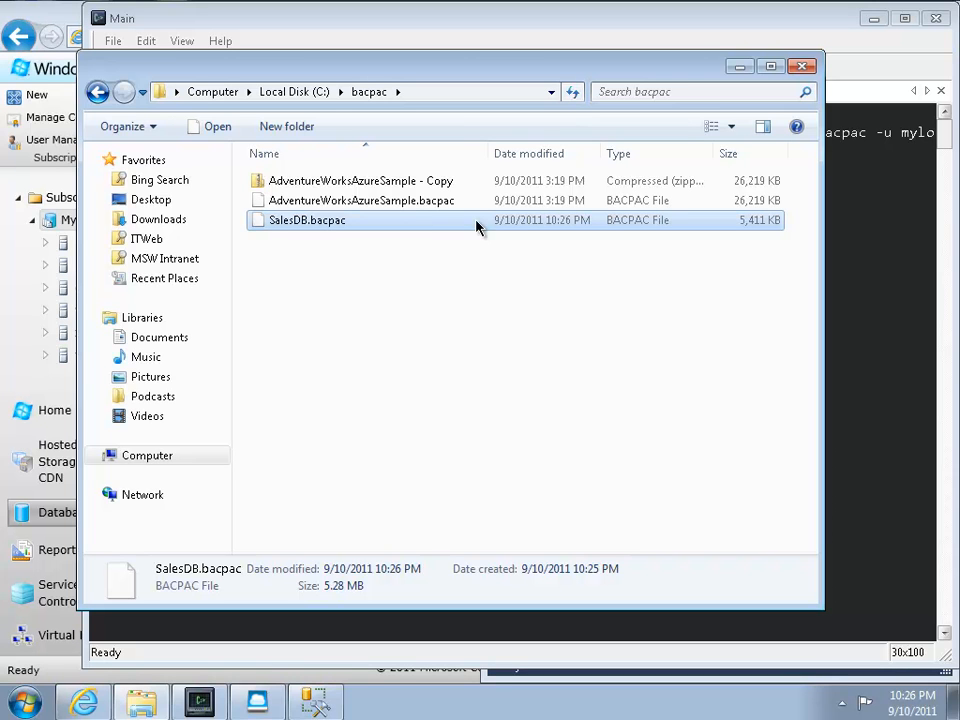
Step: Switch to Azure Storage Explorer and upload SalesDB.bacpac from C:\bacpac to the bacpac container
{"action": "left_click", "coordinate": [257, 704]}
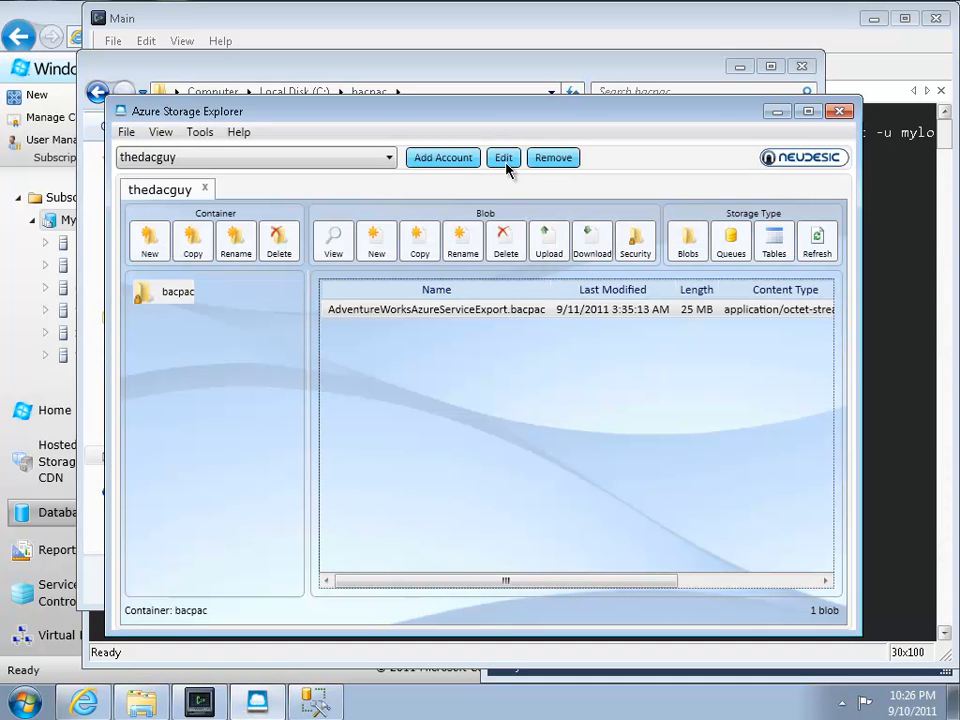
{"action": "left_click", "coordinate": [549, 241]}
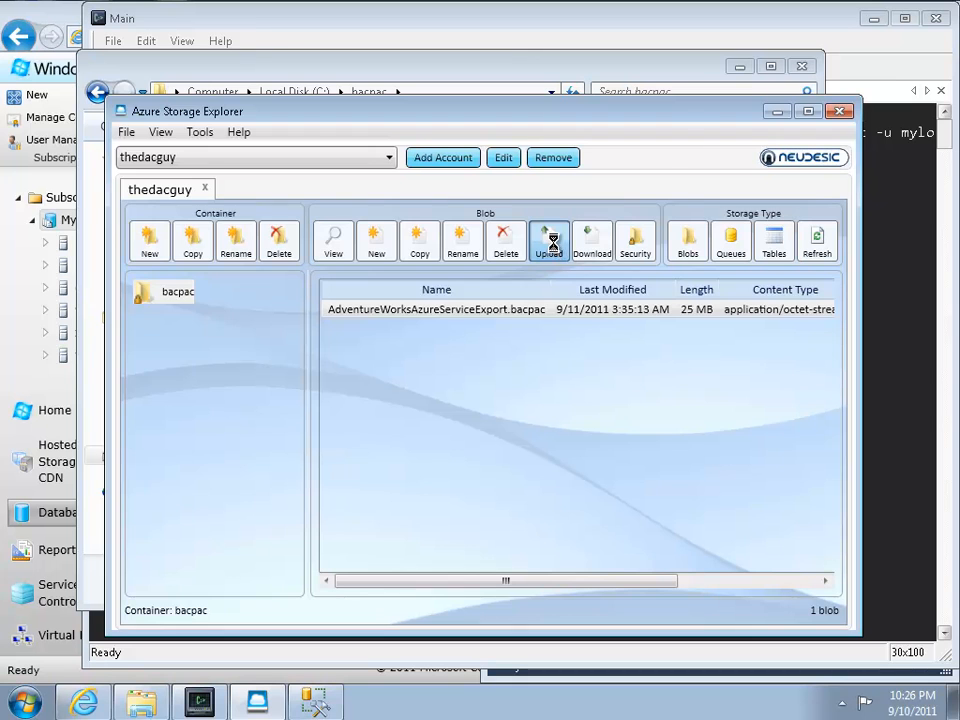
{"action": "left_click_drag", "start_coordinate": [395, 145], "coordinate": [558, 166]}
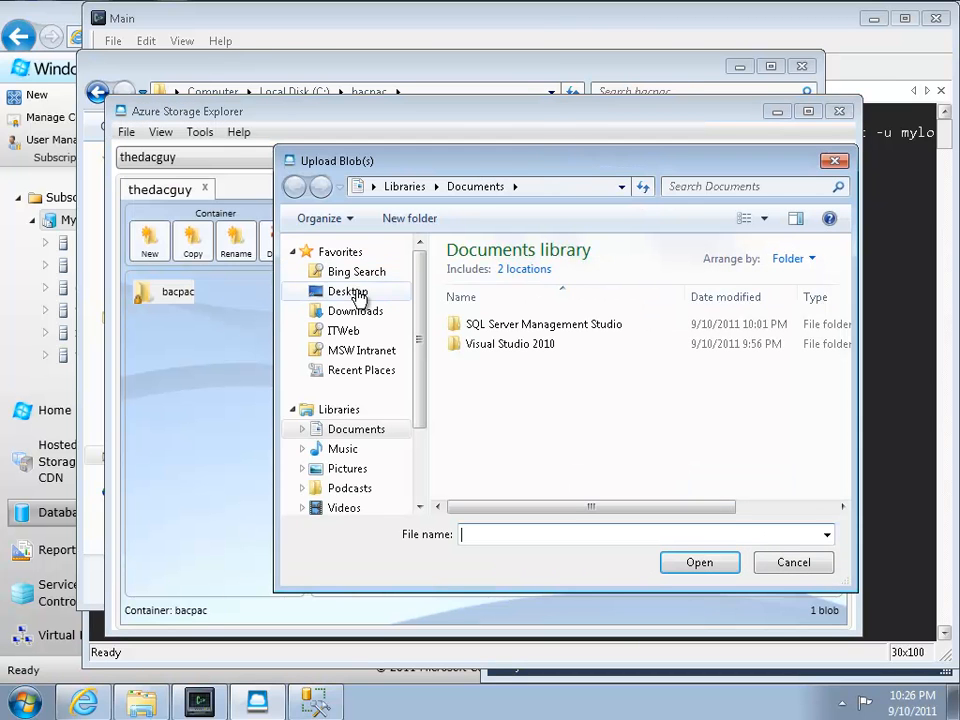
{"action": "left_click", "coordinate": [559, 186]}
{"action": "type", "text": "C"}
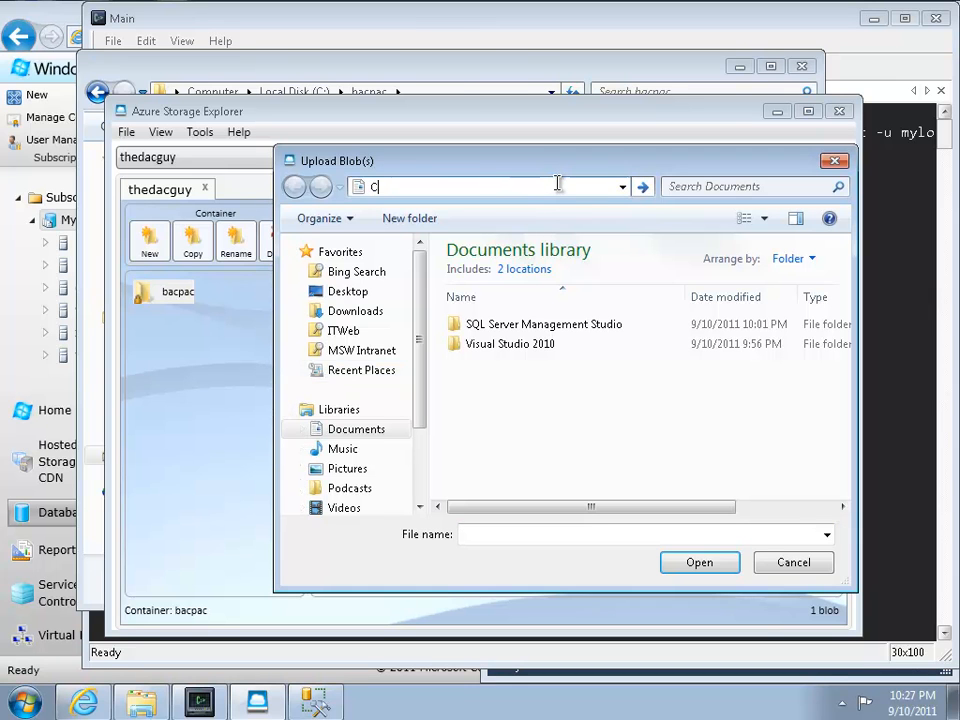
{"action": "type", "text": ":\\"}
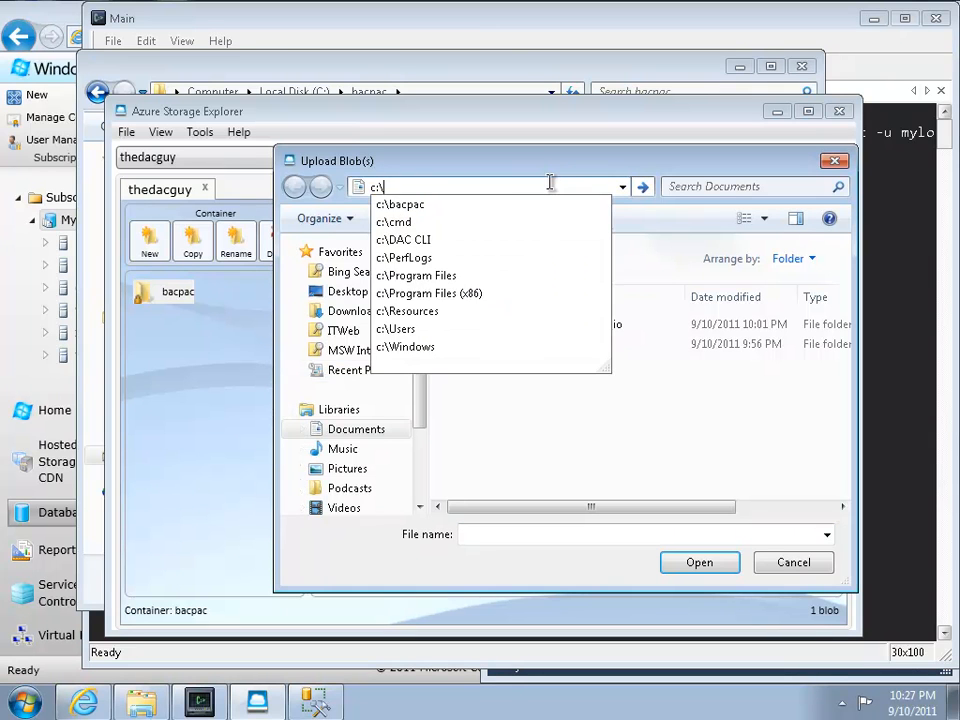
{"action": "key", "text": "Down"}
{"action": "key", "text": "Return"}
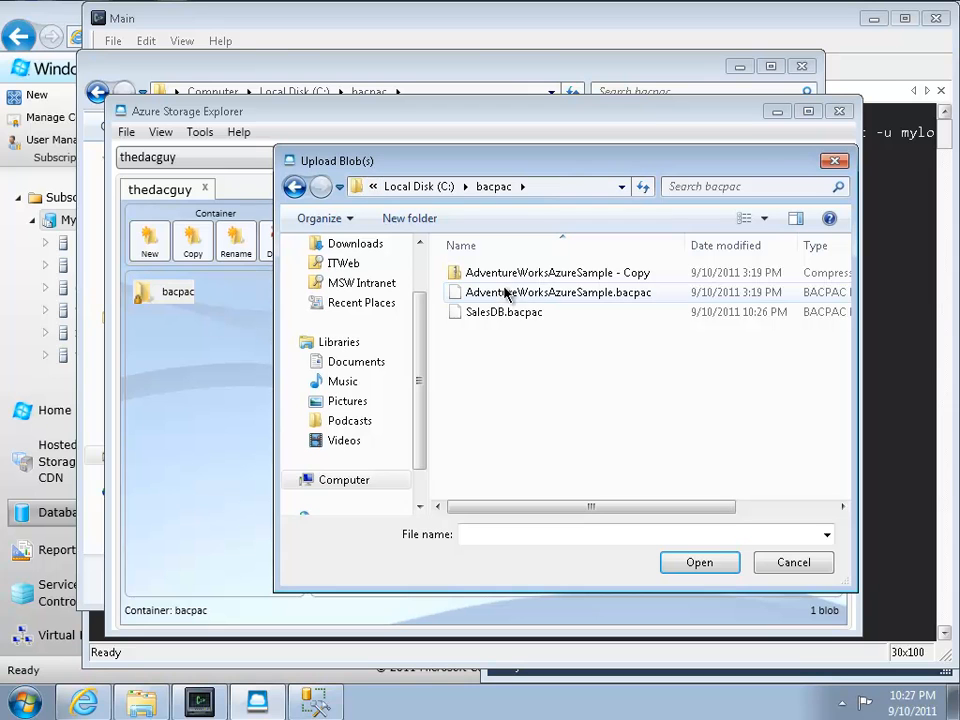
{"action": "left_click", "coordinate": [500, 313]}
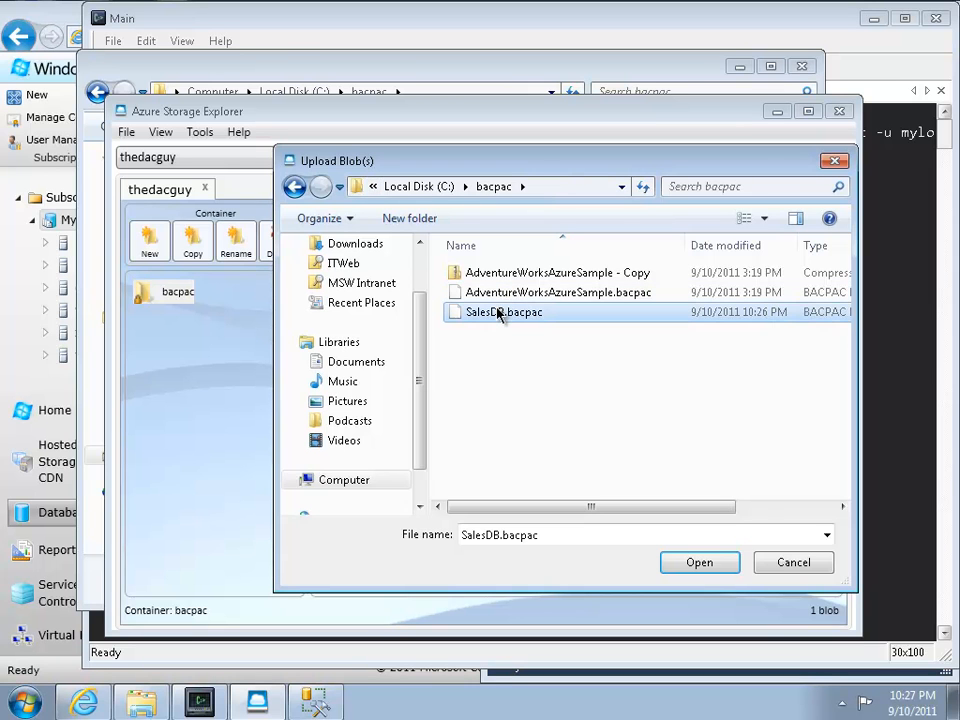
{"action": "left_click", "coordinate": [697, 564]}
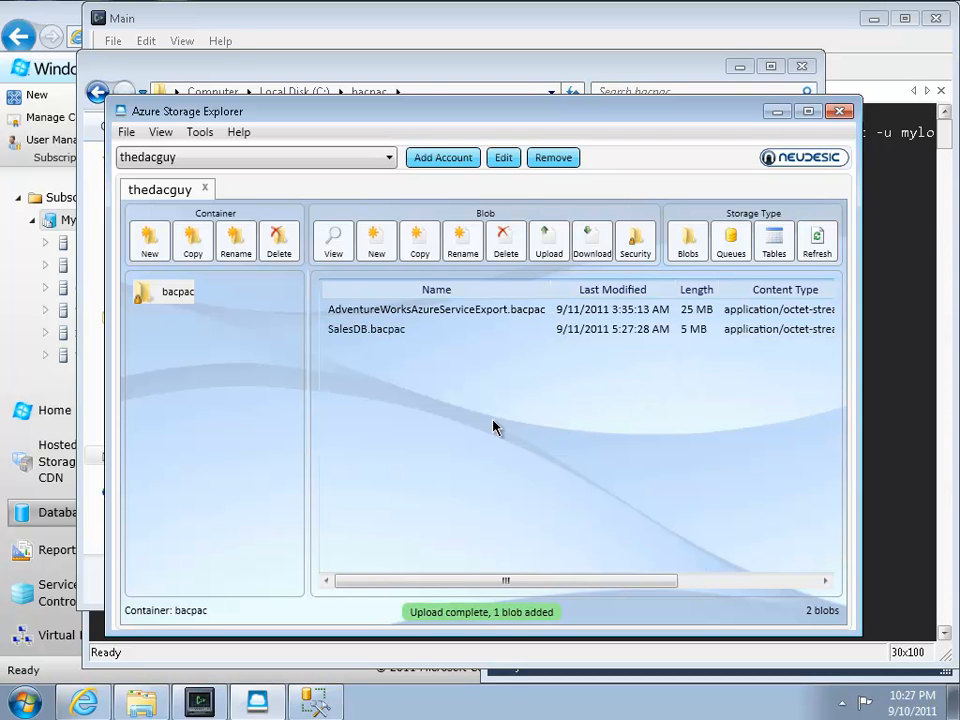
Step: Generate an ad-hoc shared access signature with Read permission for the SalesDB.bacpac blob
{"action": "left_click", "coordinate": [388, 333]}
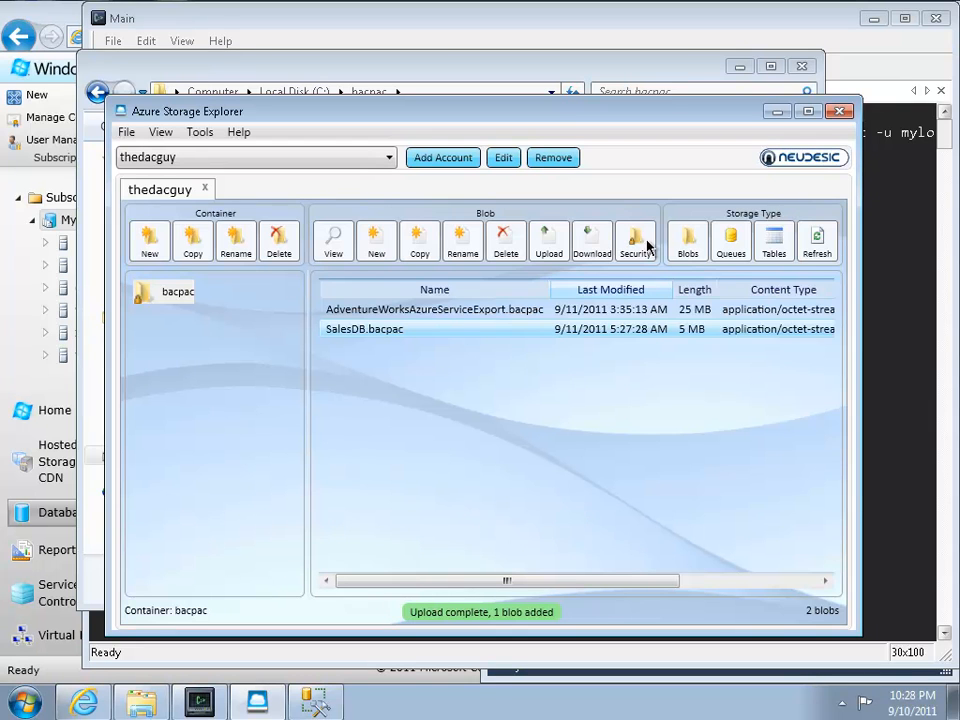
{"action": "left_click", "coordinate": [384, 332]}
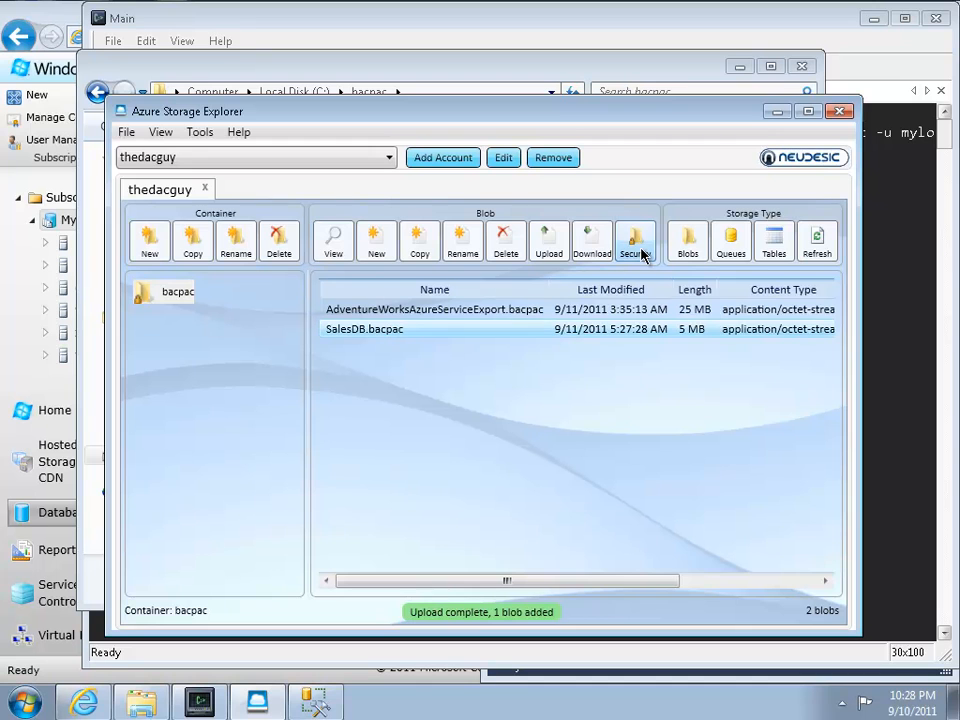
{"action": "left_click", "coordinate": [641, 254]}
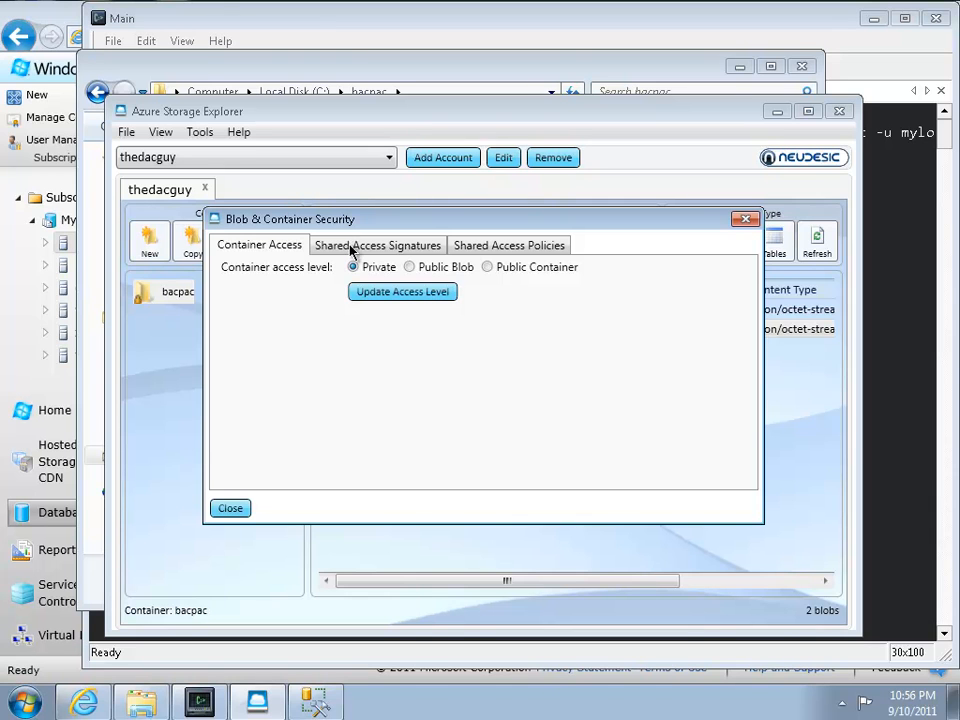
{"action": "left_click", "coordinate": [352, 247]}
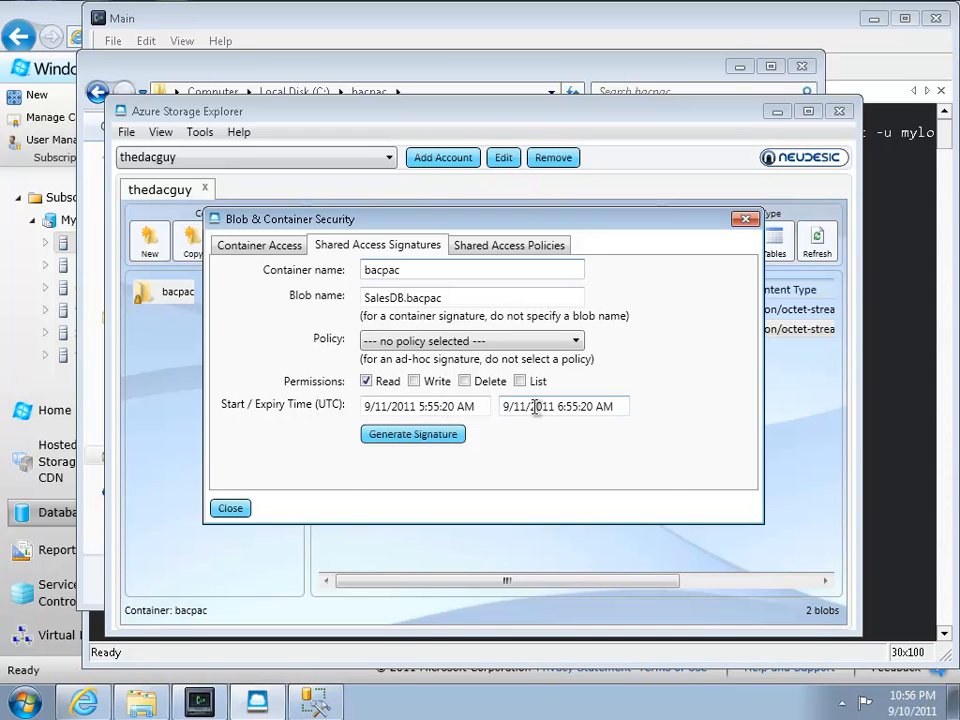
{"action": "left_click", "coordinate": [420, 436]}
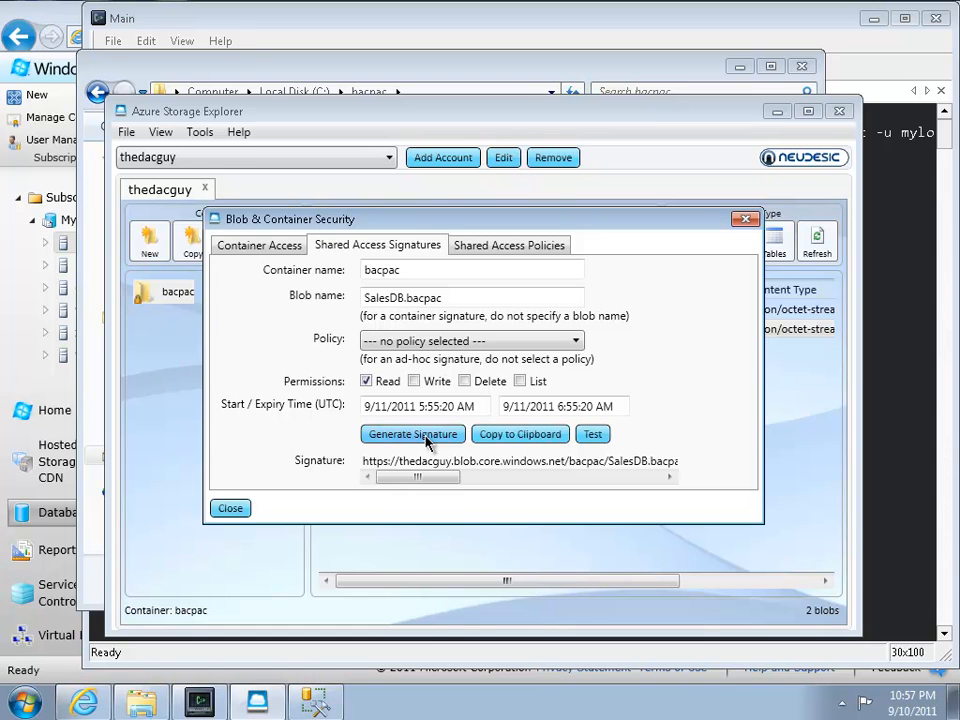
{"action": "mouse_move", "coordinate": [418, 478]}
{"action": "left_mouse_down"}
{"action": "mouse_move", "coordinate": [541, 482]}
{"action": "mouse_move", "coordinate": [643, 506]}
{"action": "mouse_move", "coordinate": [400, 480]}
{"action": "left_mouse_up"}
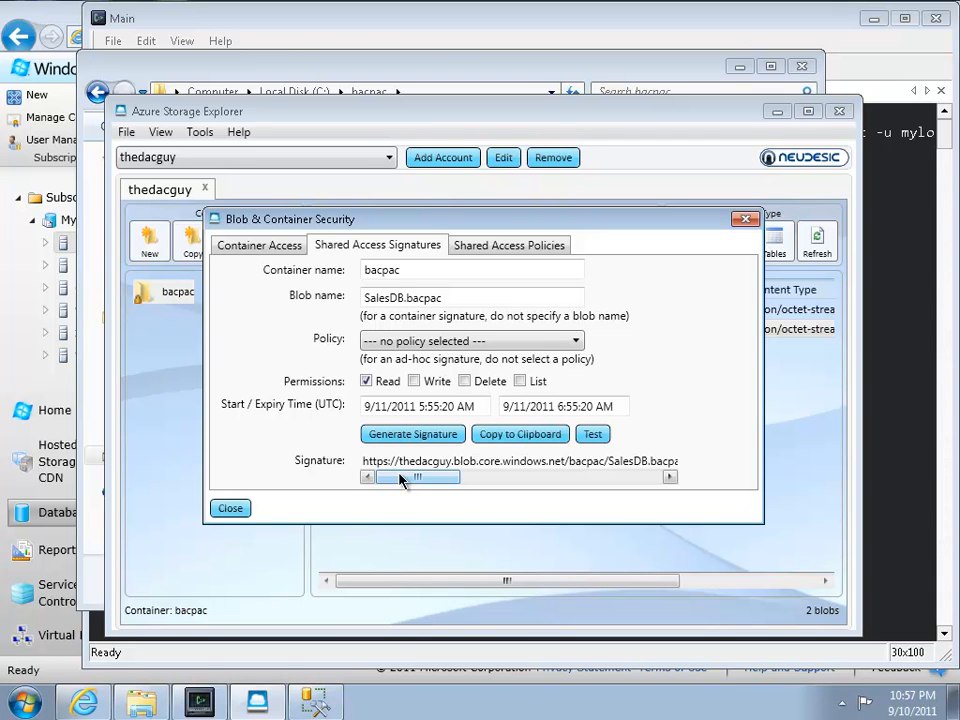
Step: Switch to the Windows Azure Management Portal and start a database import on server kla19gwnrf
{"action": "left_click", "coordinate": [70, 270]}
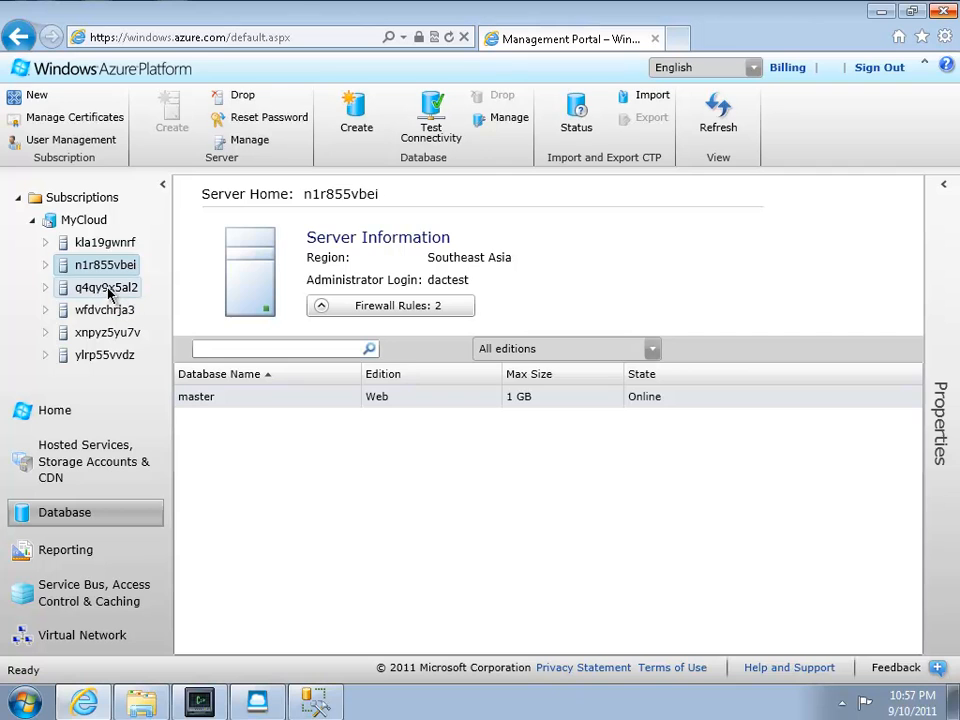
{"action": "left_click", "coordinate": [105, 288]}
{"action": "left_click", "coordinate": [100, 243]}
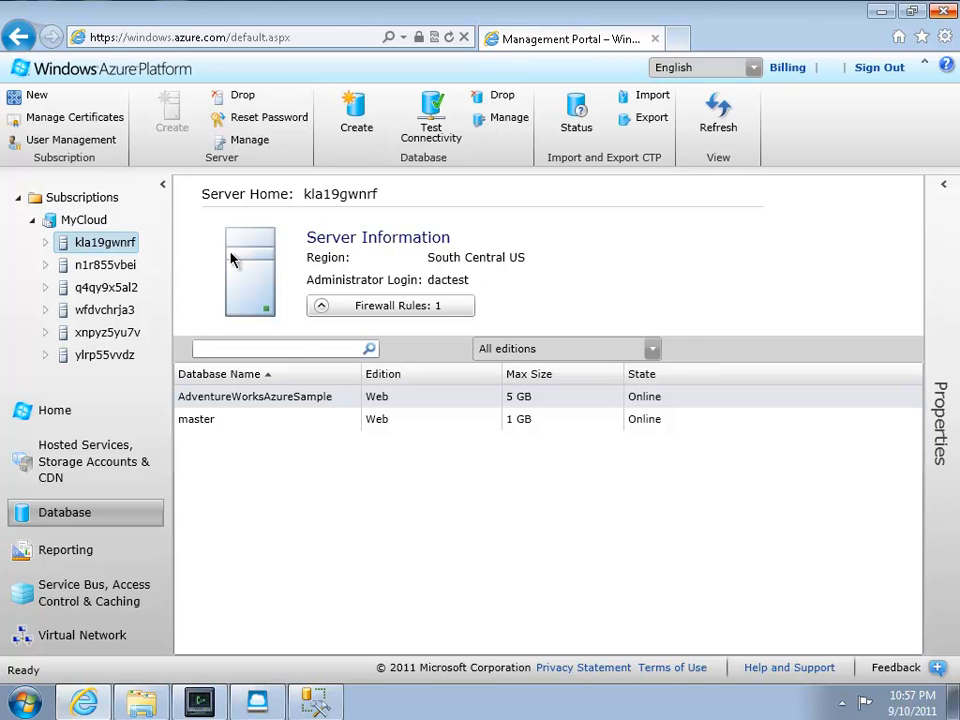
{"action": "left_click", "coordinate": [650, 97]}
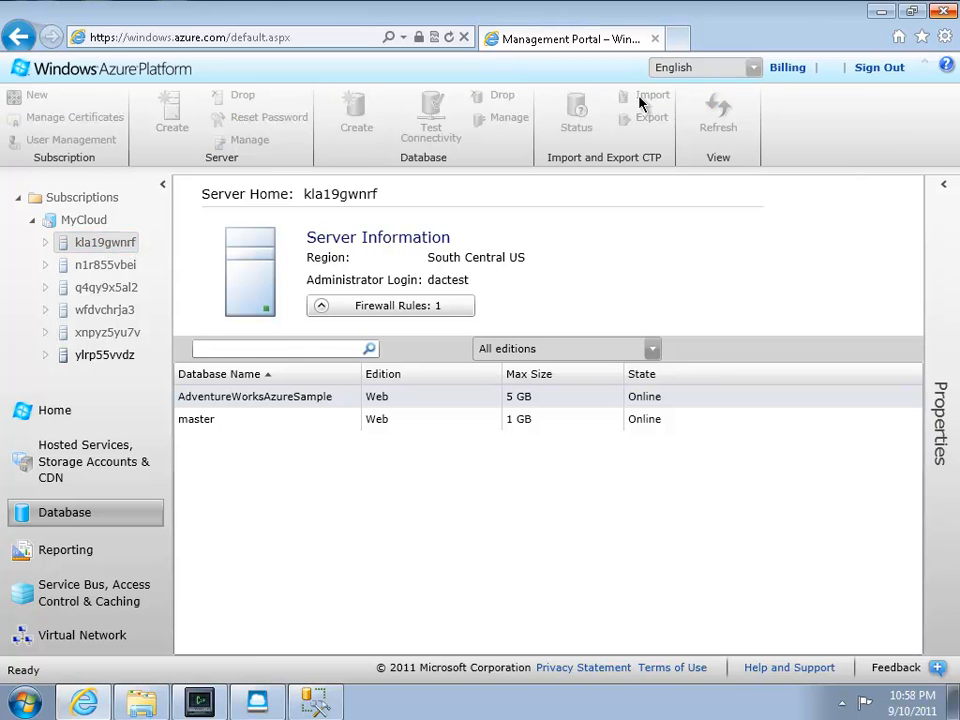
Step: Enter the target server's login dactest and its password in the import settings
{"action": "left_click", "coordinate": [466, 227]}
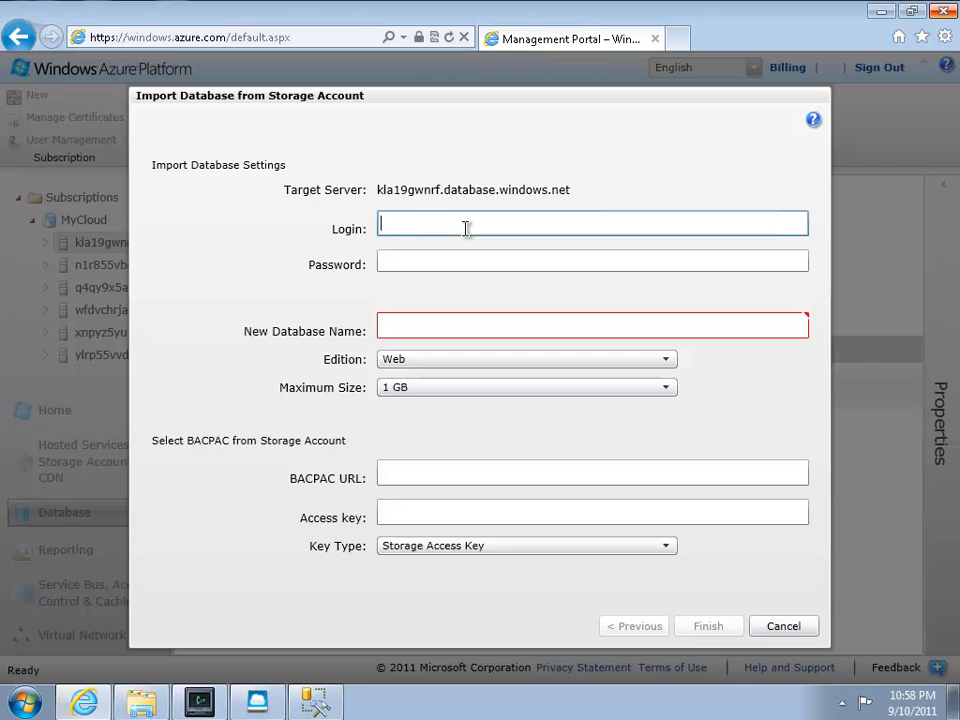
{"action": "type", "text": "dactest"}
{"action": "key", "text": "Tab"}
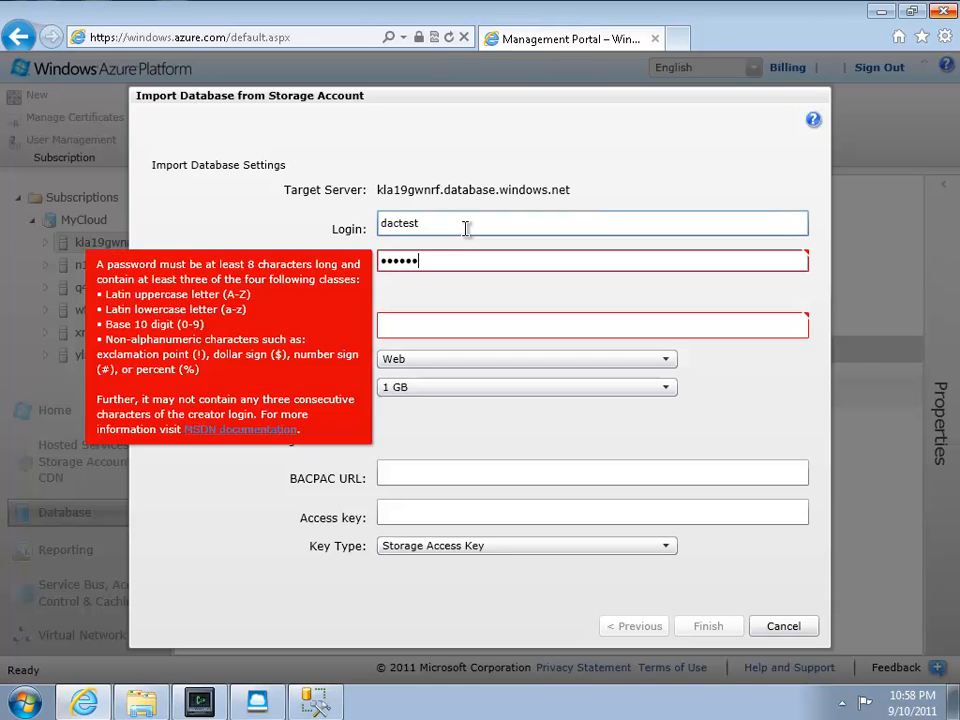
Step: Name the new database SalesDB and keep the Web edition
{"action": "key", "text": "Tab"}
{"action": "type", "text": "Sale"}
{"action": "type", "text": "sDV"}
{"action": "key", "text": "BackSpace"}
{"action": "type", "text": "B"}
{"action": "left_click", "coordinate": [454, 362]}
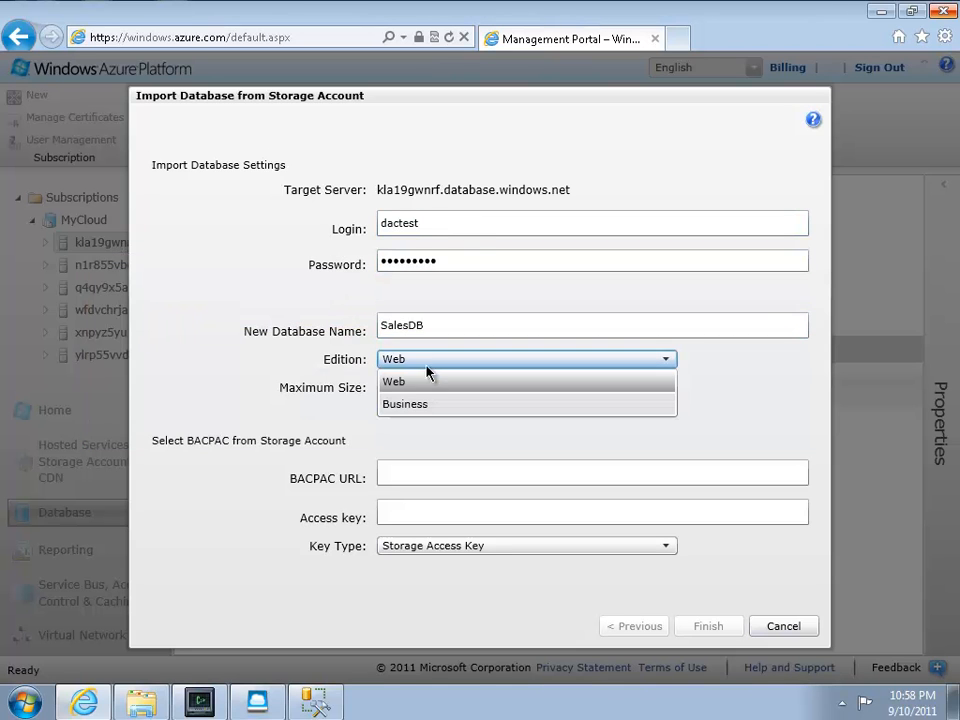
{"action": "left_click", "coordinate": [454, 360]}
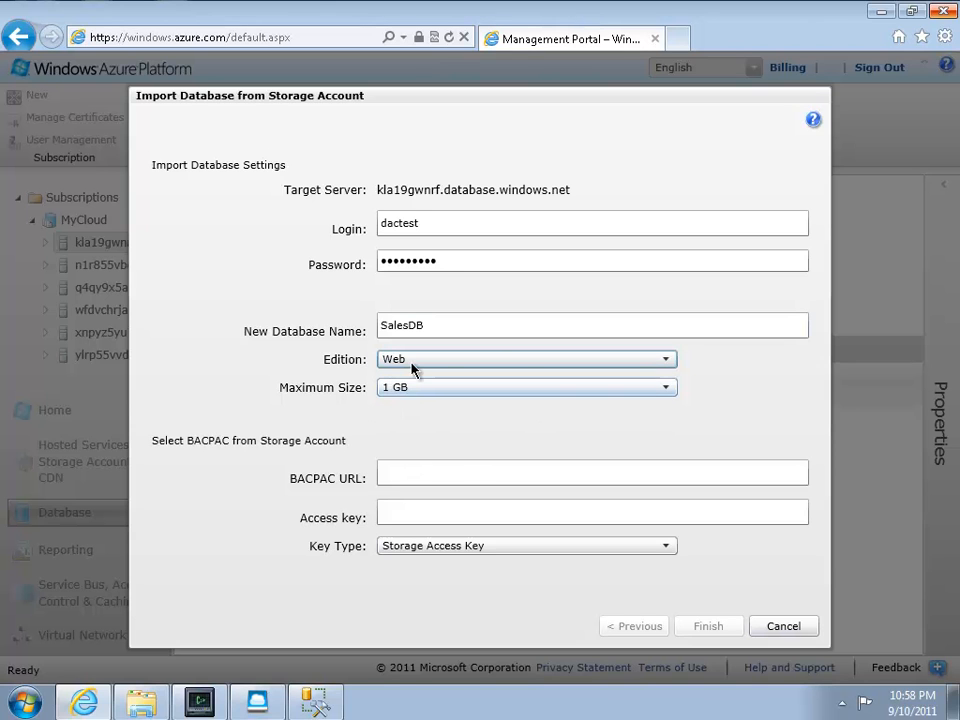
Step: Set the key type for the BACPAC's storage account to Shared Access Key
{"action": "left_click", "coordinate": [505, 470]}
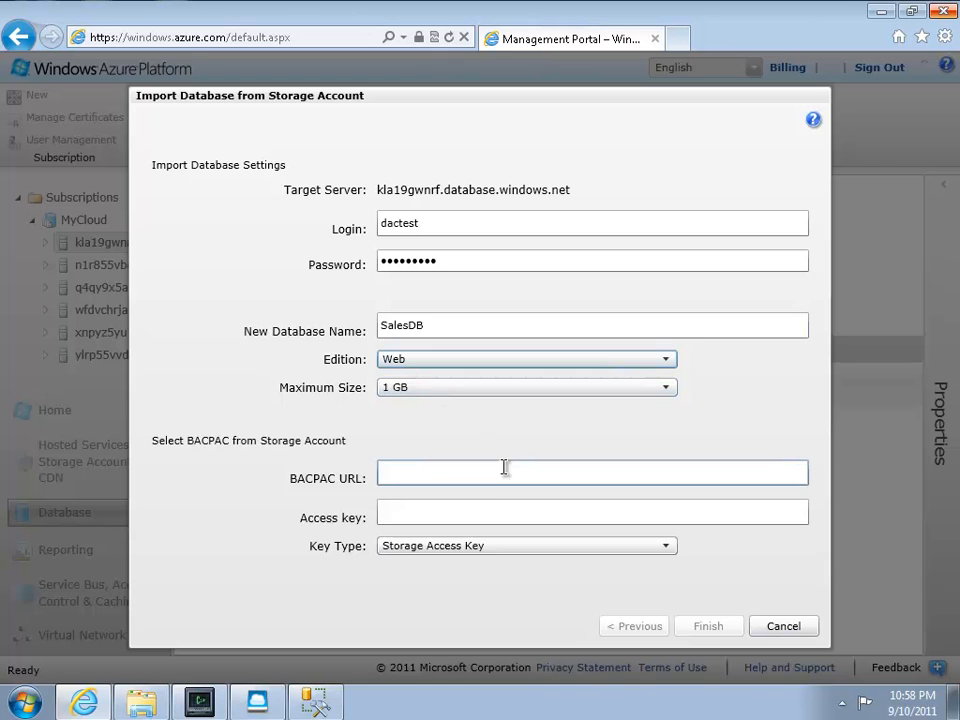
{"action": "left_click", "coordinate": [463, 548]}
{"action": "left_click", "coordinate": [456, 598]}
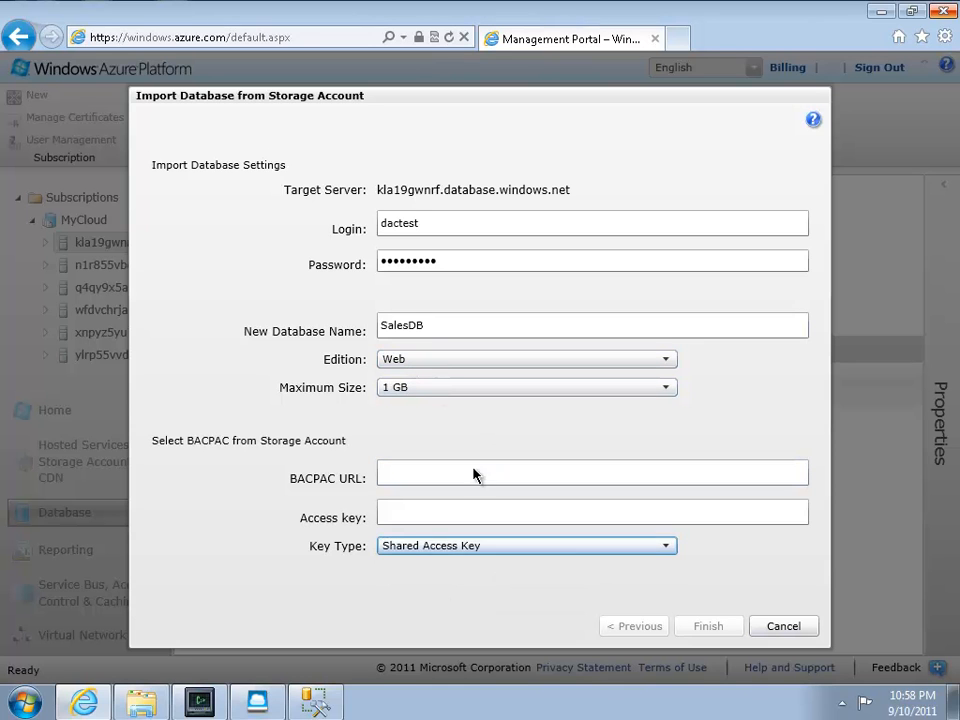
Step: Copy the shared access signature URL for SalesDB.bacpac from Azure Storage Explorer into the portal import's BACPAC URL, ending it at "sig="
{"action": "left_click", "coordinate": [418, 509]}
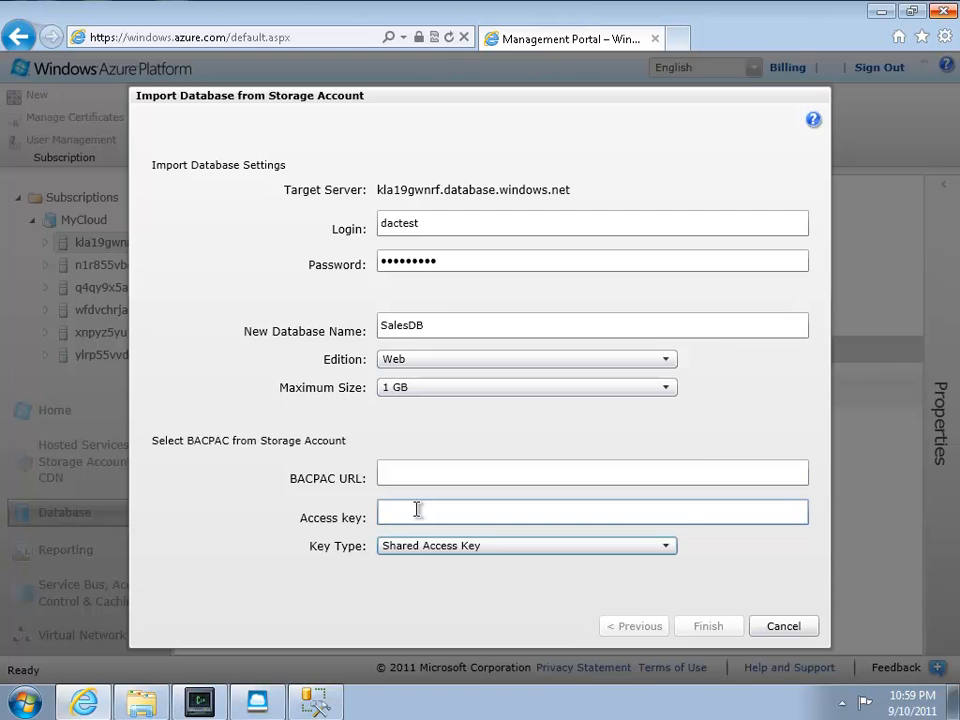
{"action": "left_click", "coordinate": [260, 703]}
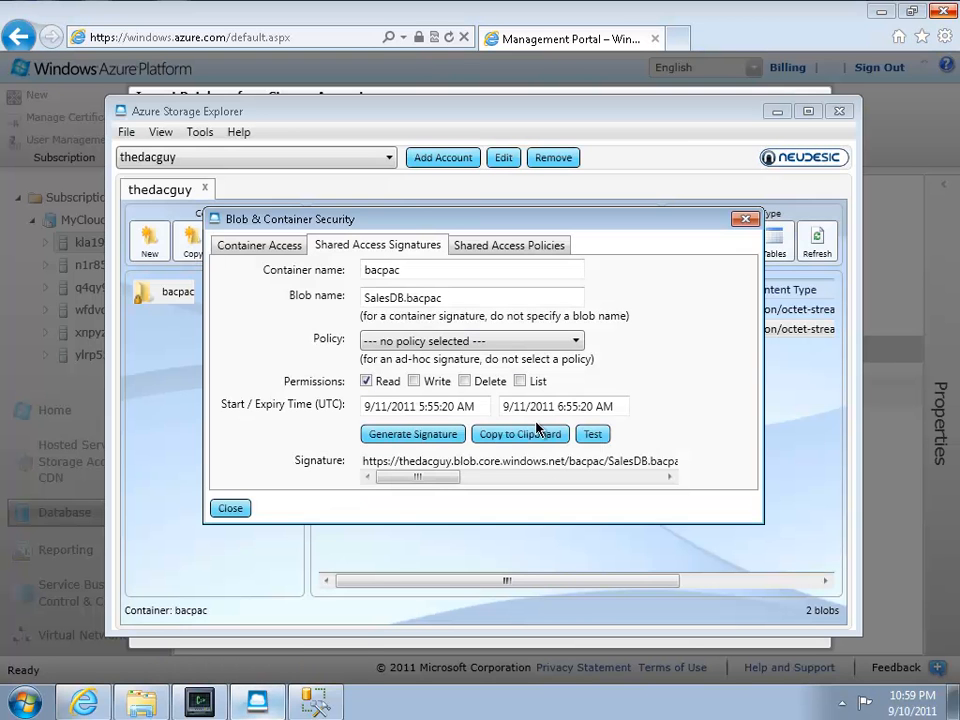
{"action": "mouse_move", "coordinate": [444, 476]}
{"action": "left_mouse_down"}
{"action": "mouse_move", "coordinate": [593, 476]}
{"action": "mouse_move", "coordinate": [678, 495]}
{"action": "mouse_move", "coordinate": [625, 478]}
{"action": "left_mouse_up"}
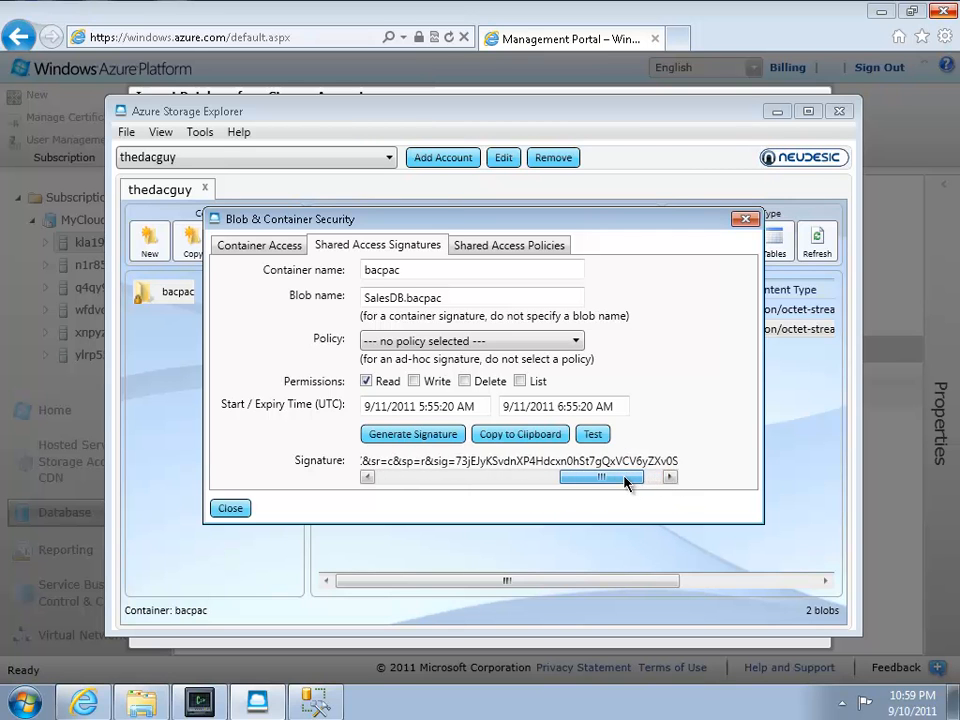
{"action": "left_click", "coordinate": [456, 461]}
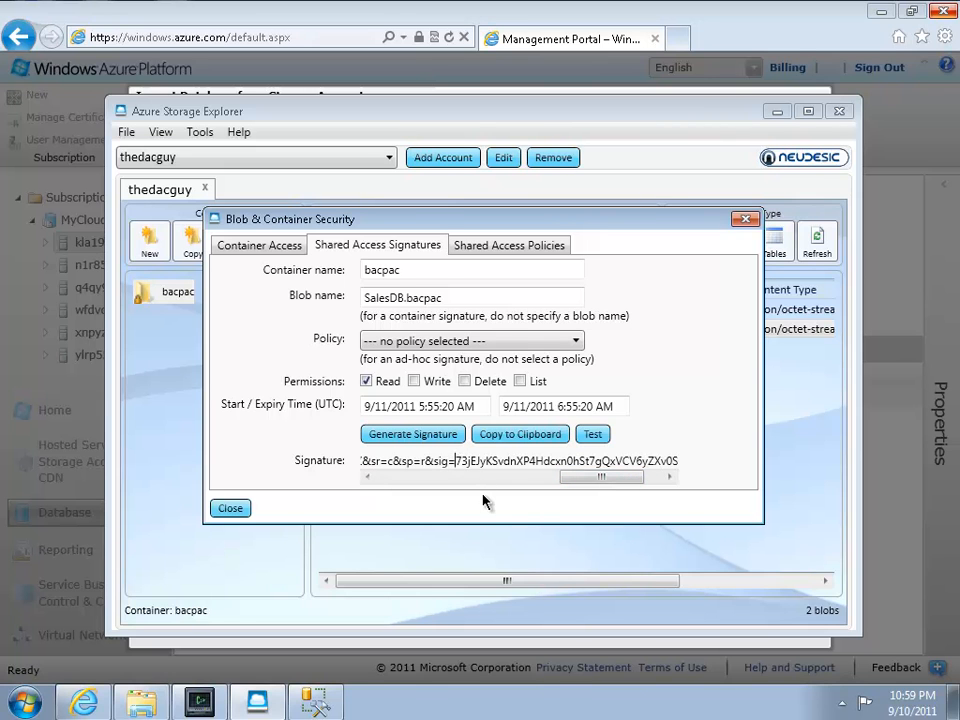
{"action": "key", "text": "ctrl+a"}
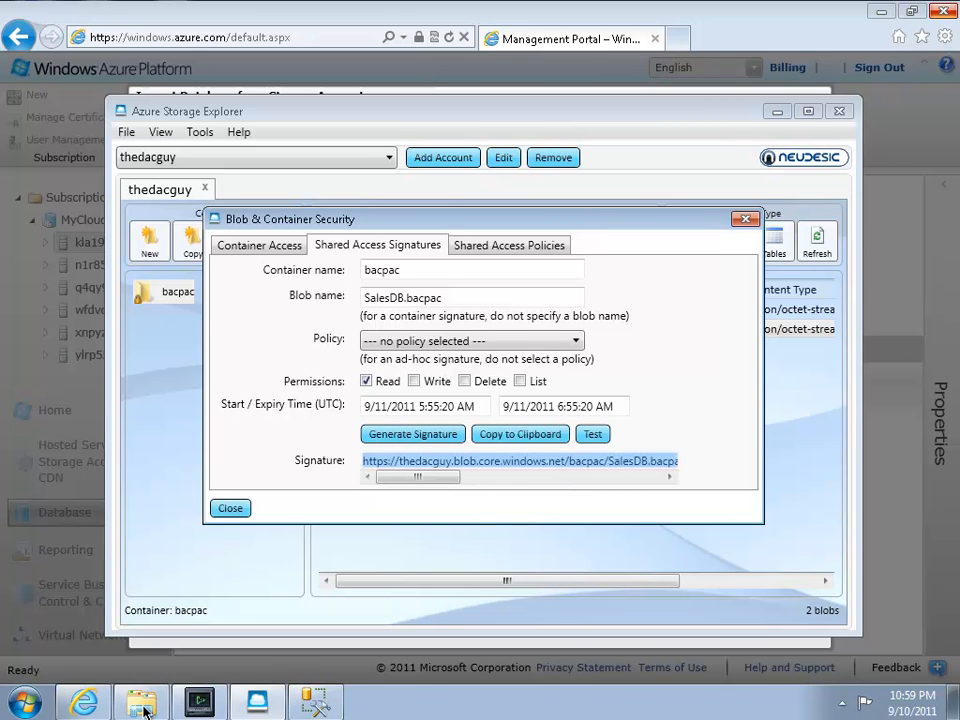
{"action": "key", "text": "alt+Tab"}
{"action": "left_click", "coordinate": [439, 471]}
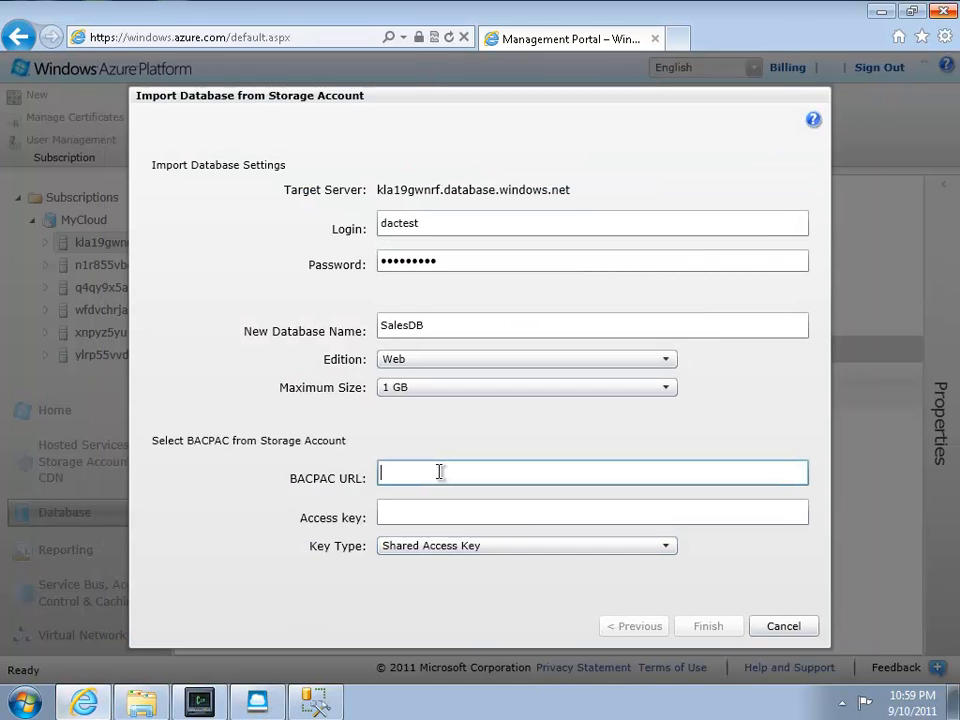
{"action": "key", "text": "ctrl+v"}
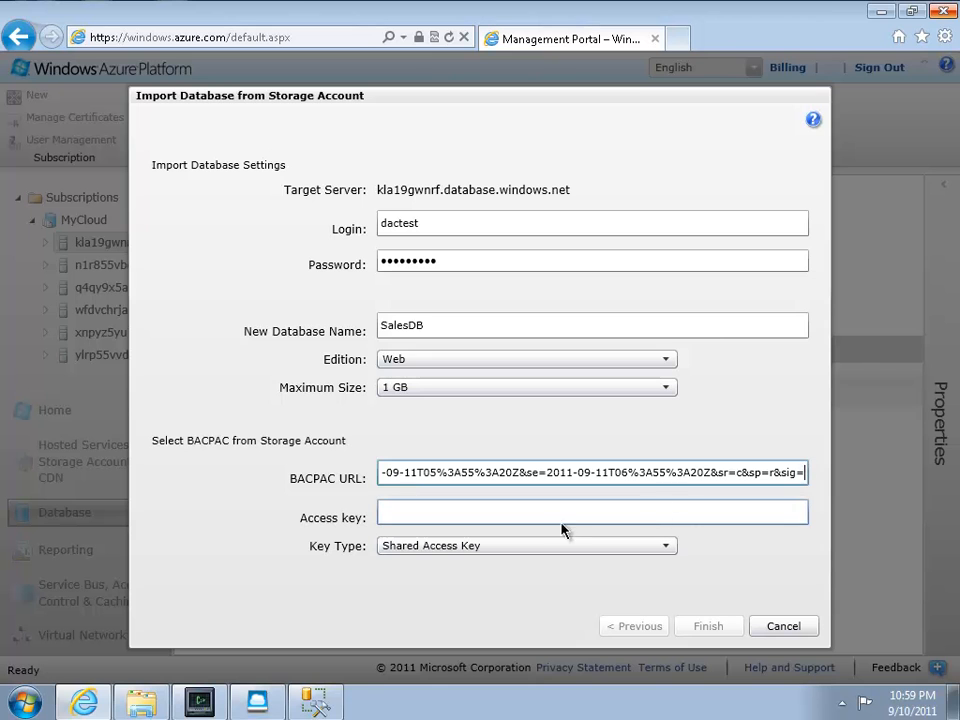
Step: Copy the signature value after "sig=" from Azure Storage Explorer and paste it as the import's access key in the portal
{"action": "left_click", "coordinate": [532, 515]}
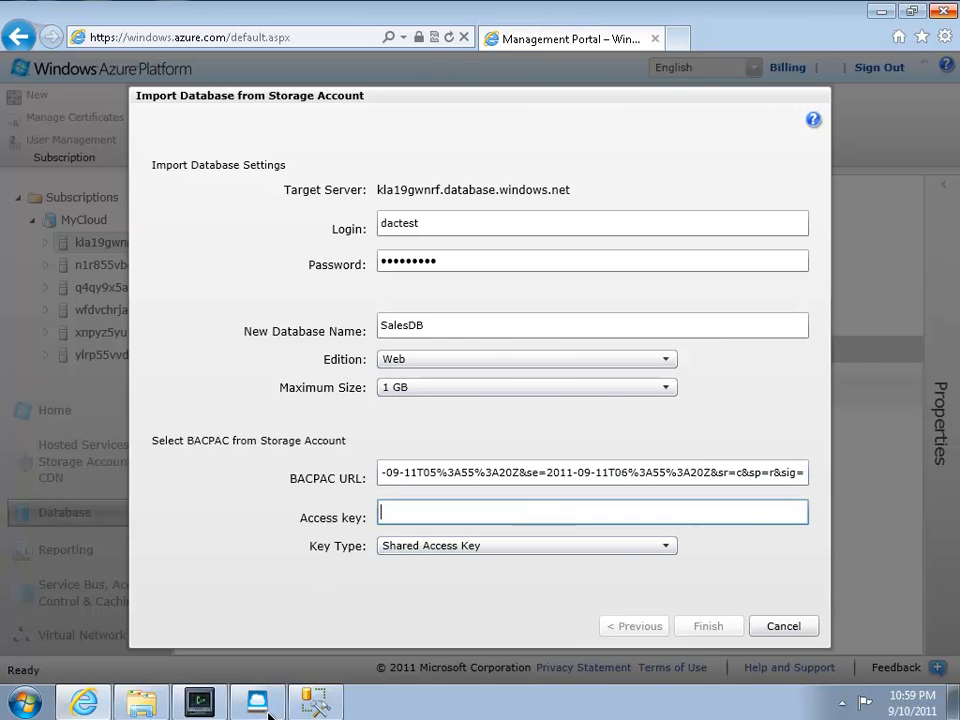
{"action": "key", "text": "alt+Tab"}
{"action": "left_click", "coordinate": [594, 463]}
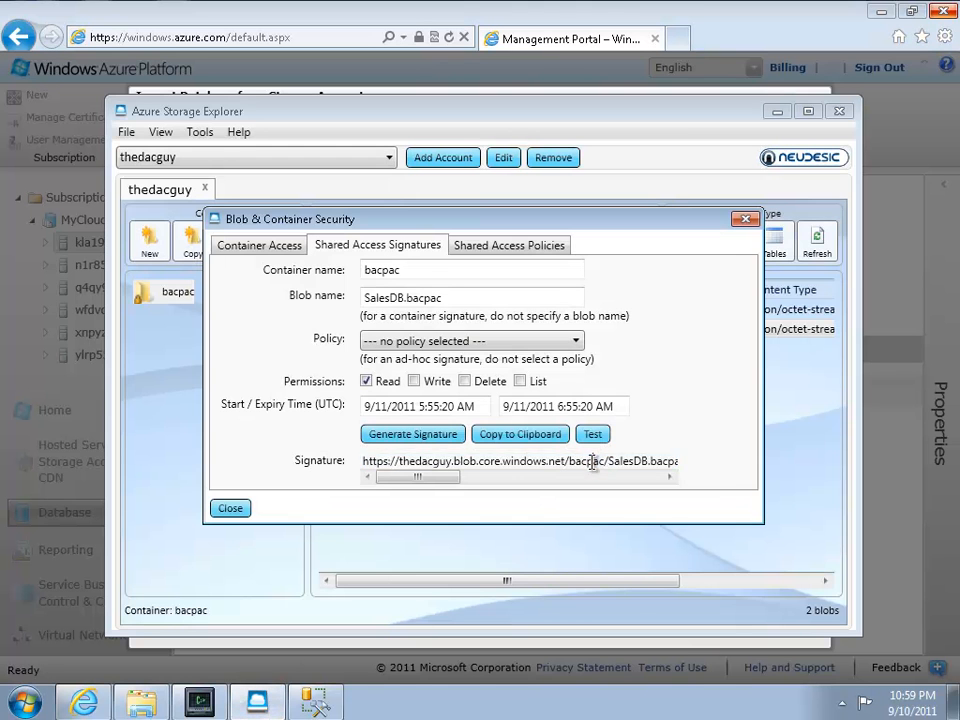
{"action": "key", "text": "End"}
{"action": "key", "text": "shift+Left"}
{"action": "key", "text": "shift+Left"}
{"action": "key", "text": "shift+Left"}
{"action": "key", "text": "shift+Left"}
{"action": "key", "text": "shift+Left"}
{"action": "key", "text": "shift+Left"}
{"action": "key", "text": "shift+Left"}
{"action": "key", "text": "shift+Left"}
{"action": "key", "text": "shift+Left"}
{"action": "key", "text": "shift+Left"}
{"action": "key", "text": "shift+Left"}
{"action": "key", "text": "shift+Left"}
{"action": "key", "text": "shift+Left"}
{"action": "key", "text": "shift+Left"}
{"action": "key", "text": "shift+Left"}
{"action": "key", "text": "shift+Left"}
{"action": "key", "text": "shift+Left"}
{"action": "key", "text": "shift+Left"}
{"action": "key", "text": "shift+Left"}
{"action": "key", "text": "shift+Left"}
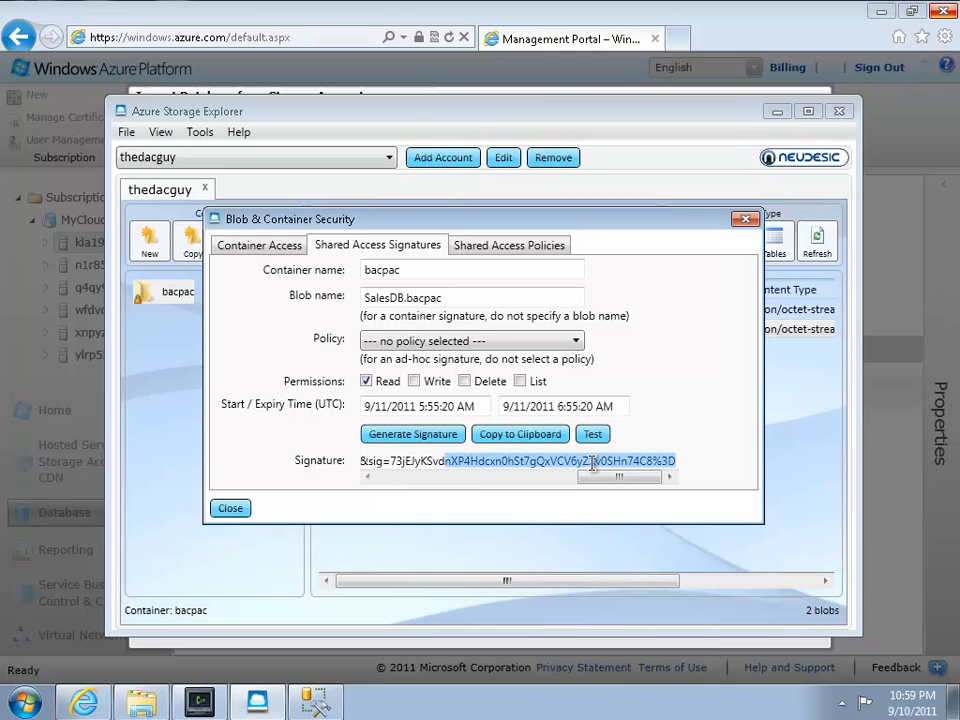
{"action": "key", "text": "shift+Left"}
{"action": "key", "text": "shift+Left"}
{"action": "key", "text": "shift+Left"}
{"action": "key", "text": "shift+Left"}
{"action": "key", "text": "shift+Left"}
{"action": "key", "text": "shift+Left"}
{"action": "key", "text": "shift+Left"}
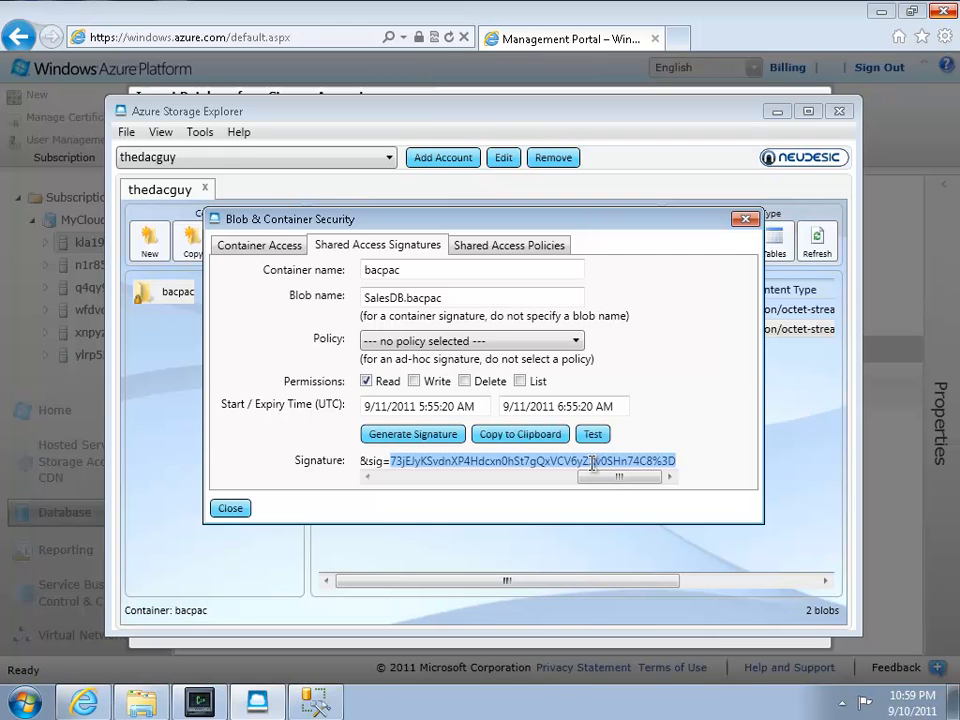
{"action": "left_click", "coordinate": [84, 702]}
{"action": "left_click", "coordinate": [504, 514]}
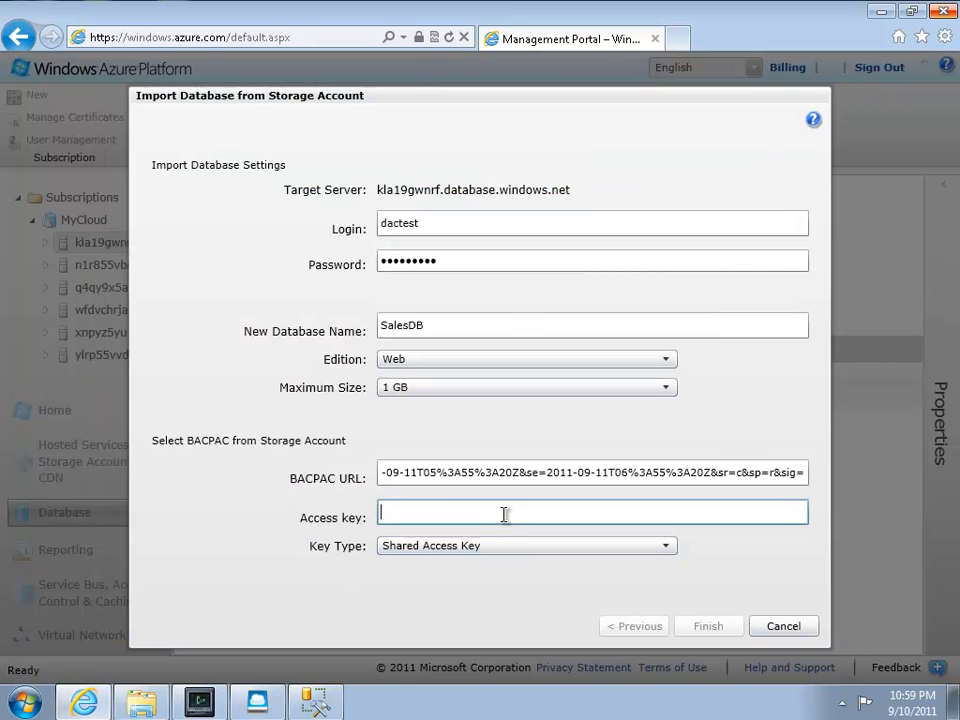
{"action": "key", "text": "ctrl+v"}
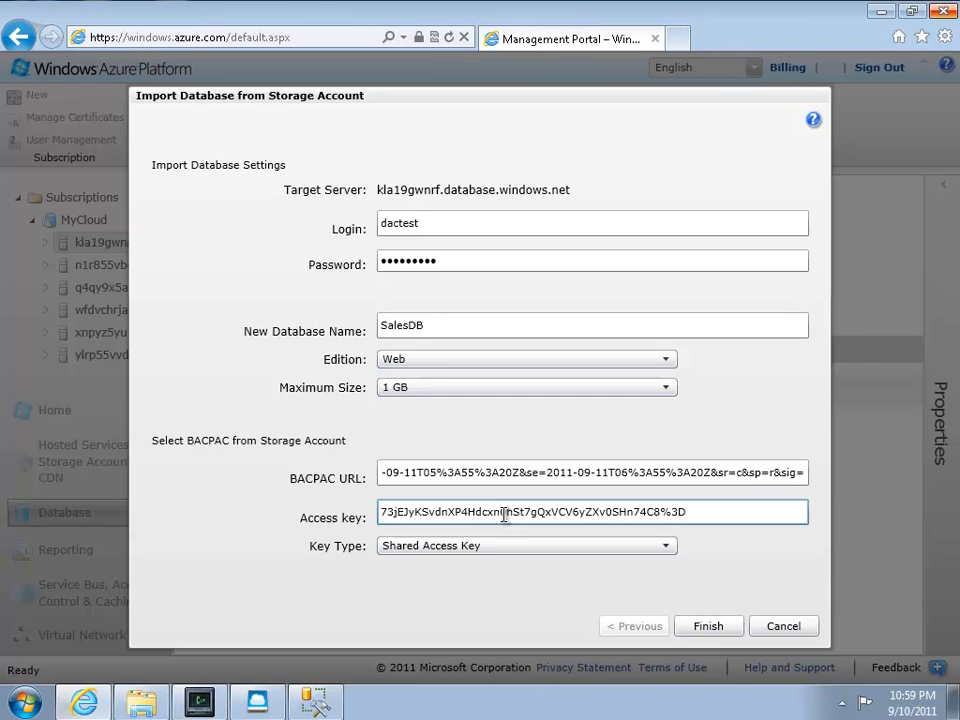
Step: Submit the SalesDB import, dismiss the import result and refresh the server's database list
{"action": "left_click", "coordinate": [709, 628]}
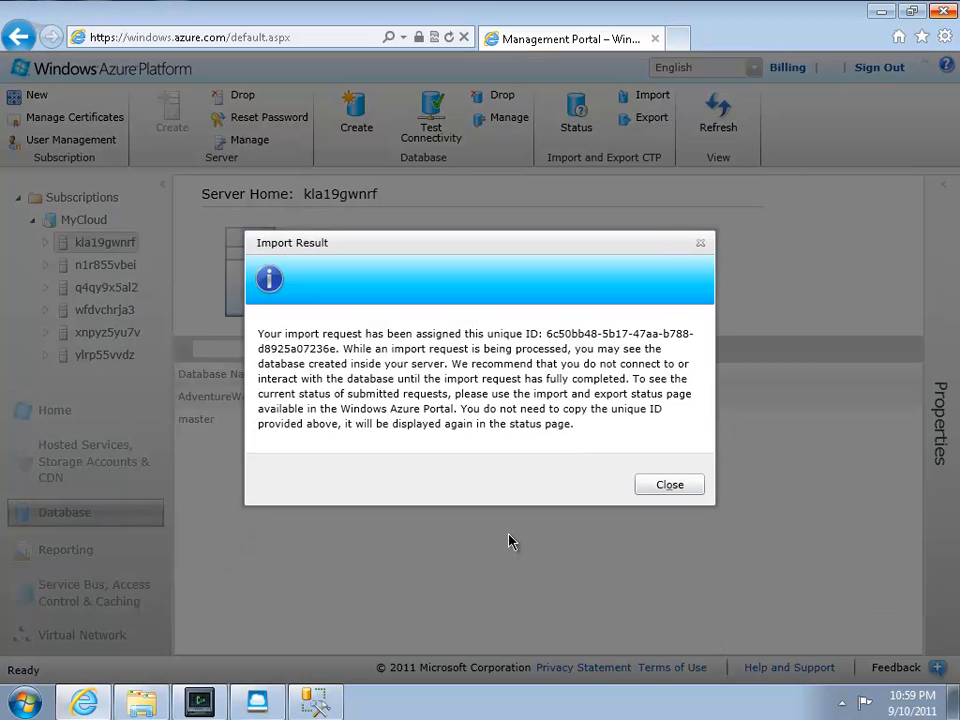
{"action": "left_click", "coordinate": [684, 488]}
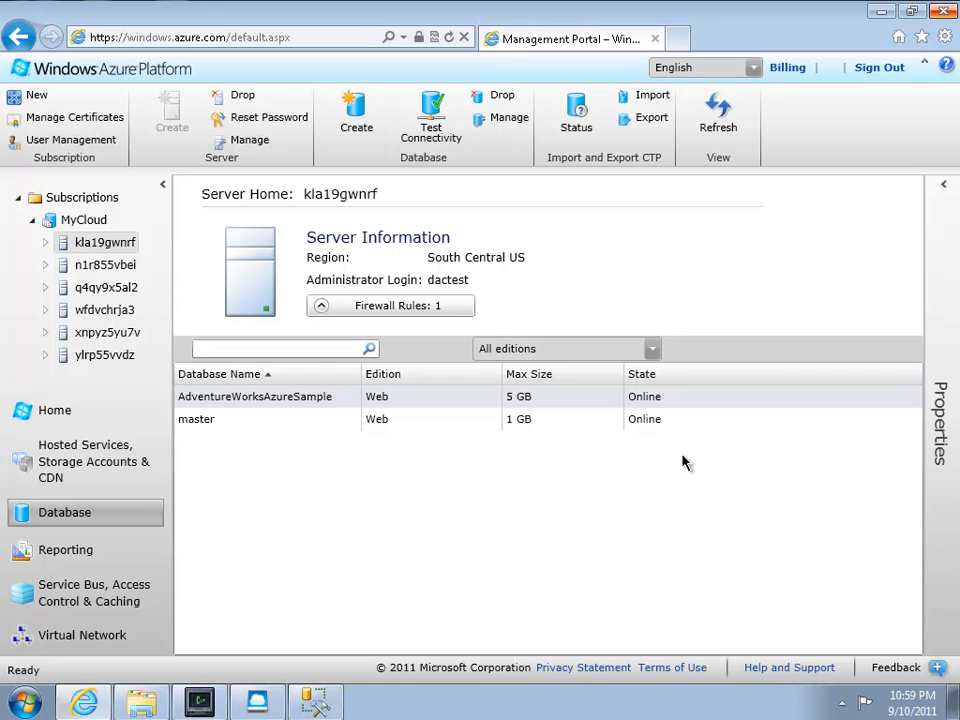
{"action": "left_click", "coordinate": [718, 118]}
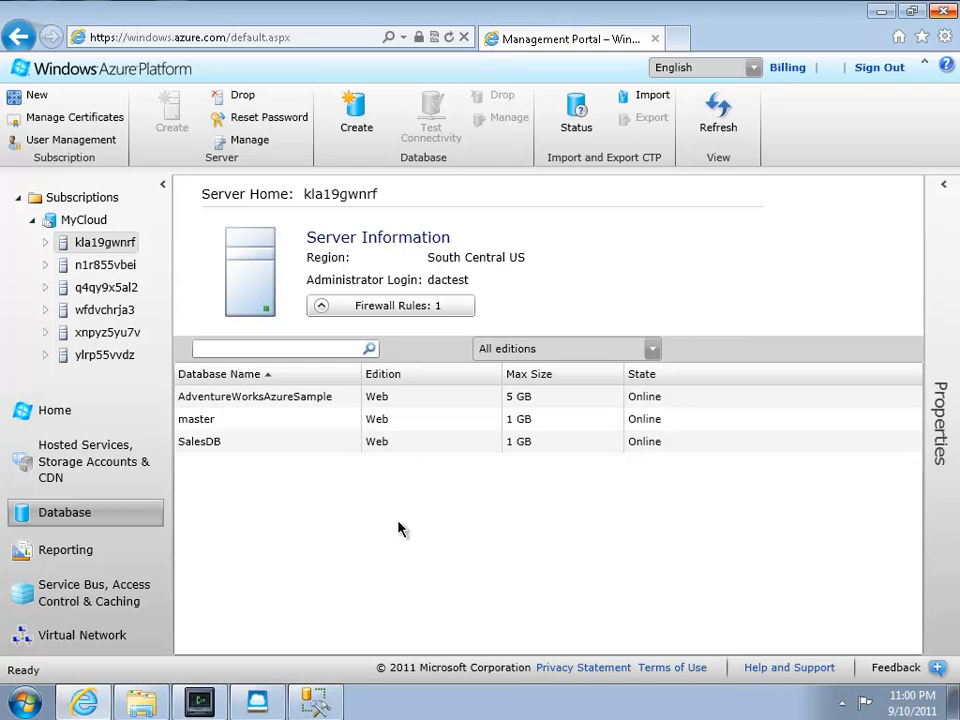
Step: Display the access keys of storage account thedacguy in its properties and copy the primary access key
{"action": "left_click", "coordinate": [118, 480]}
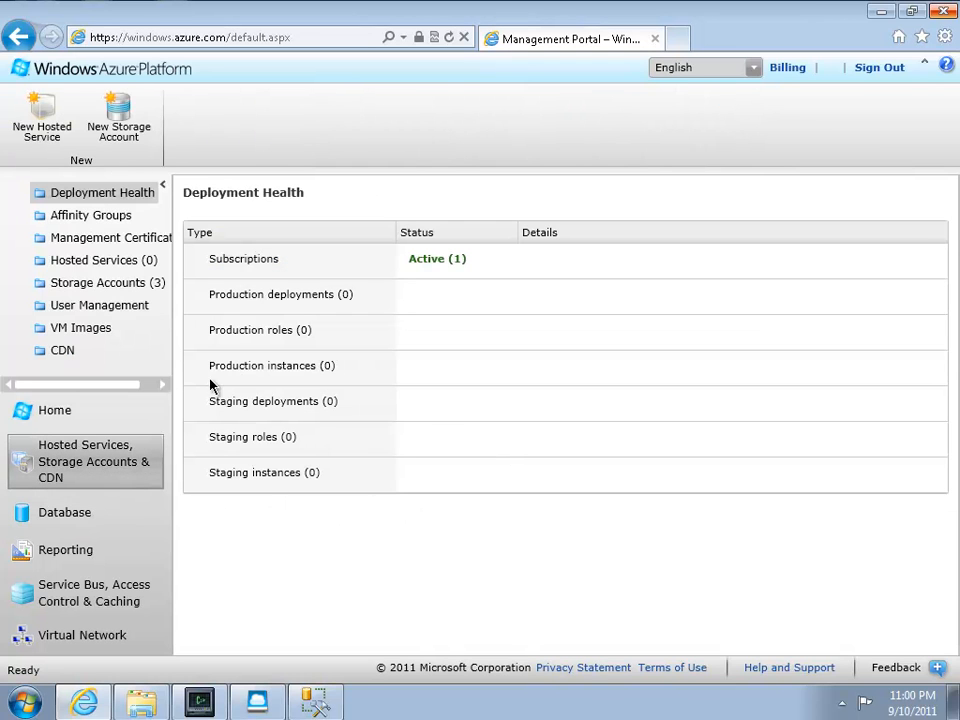
{"action": "left_click", "coordinate": [80, 284]}
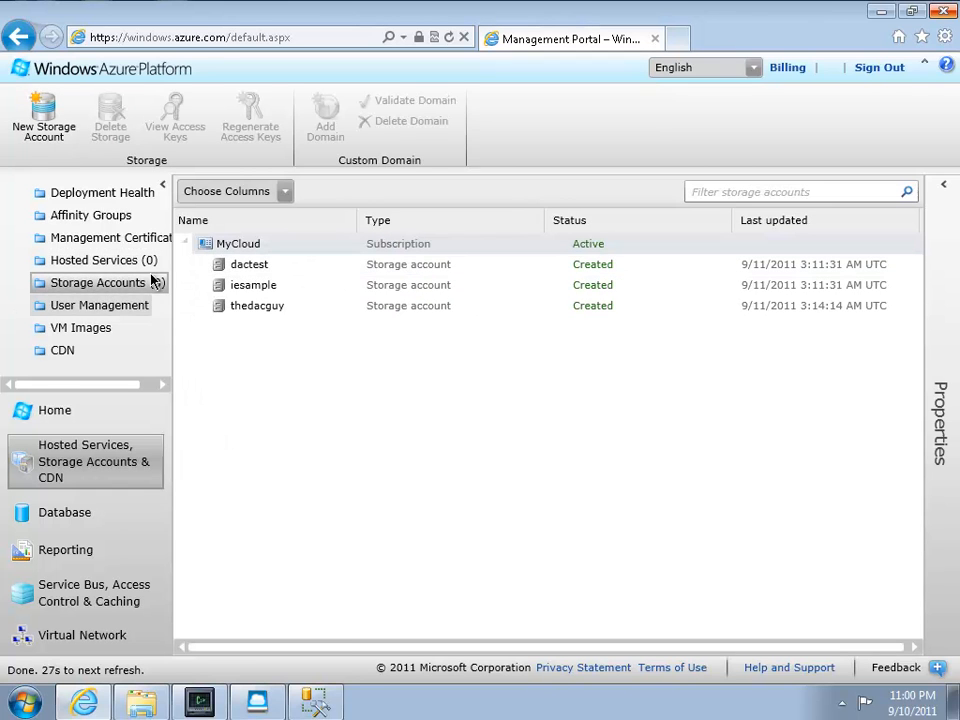
{"action": "left_click", "coordinate": [271, 308]}
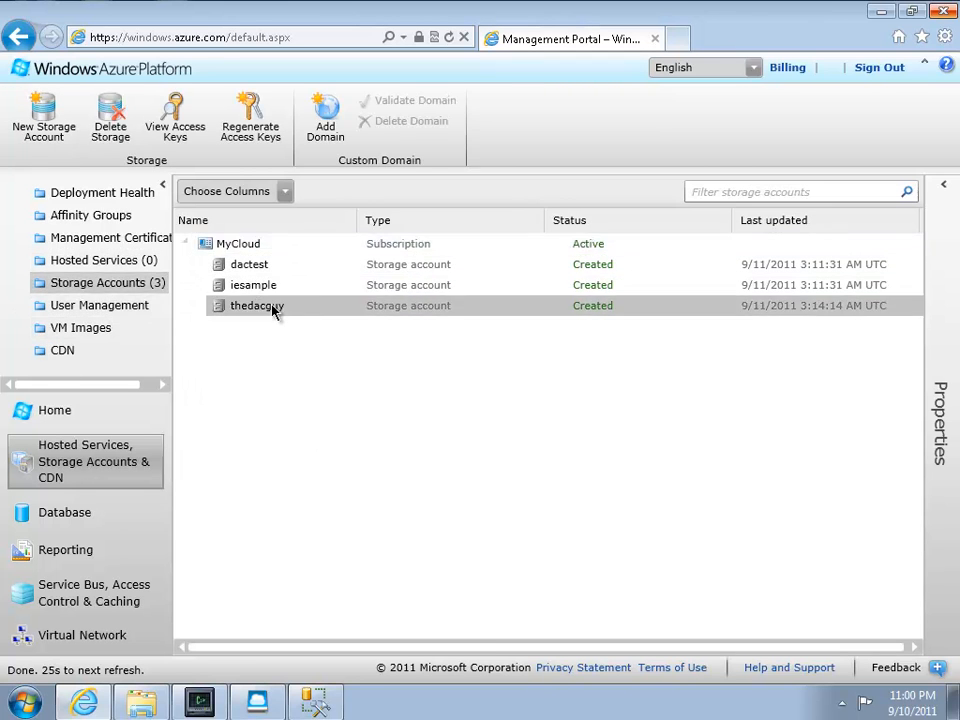
{"action": "left_click", "coordinate": [942, 186]}
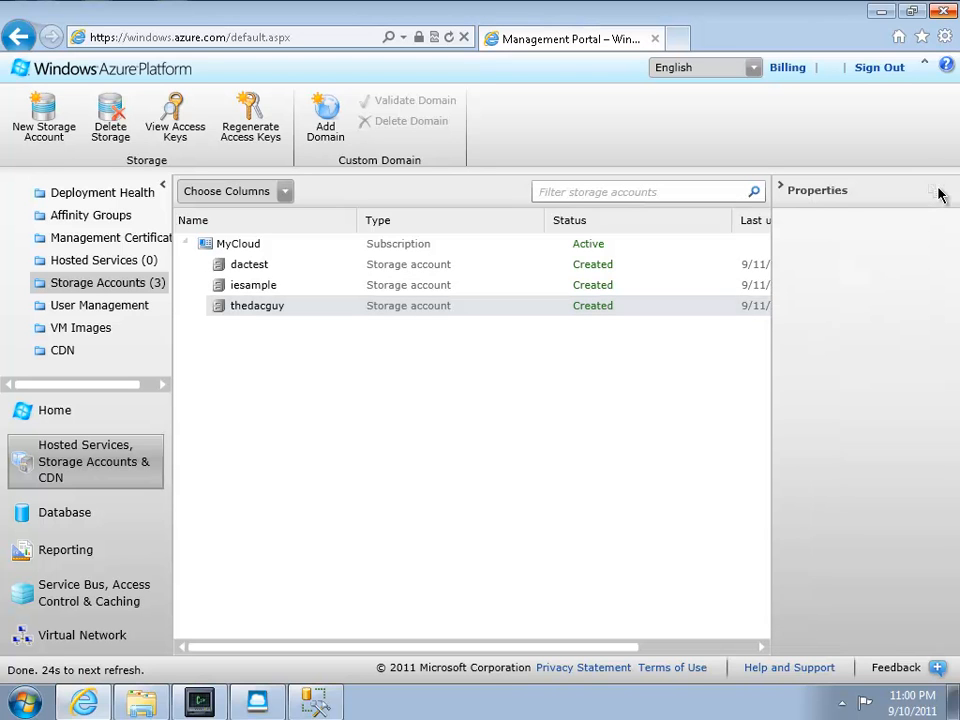
{"action": "left_click", "coordinate": [398, 307]}
{"action": "left_click", "coordinate": [859, 242]}
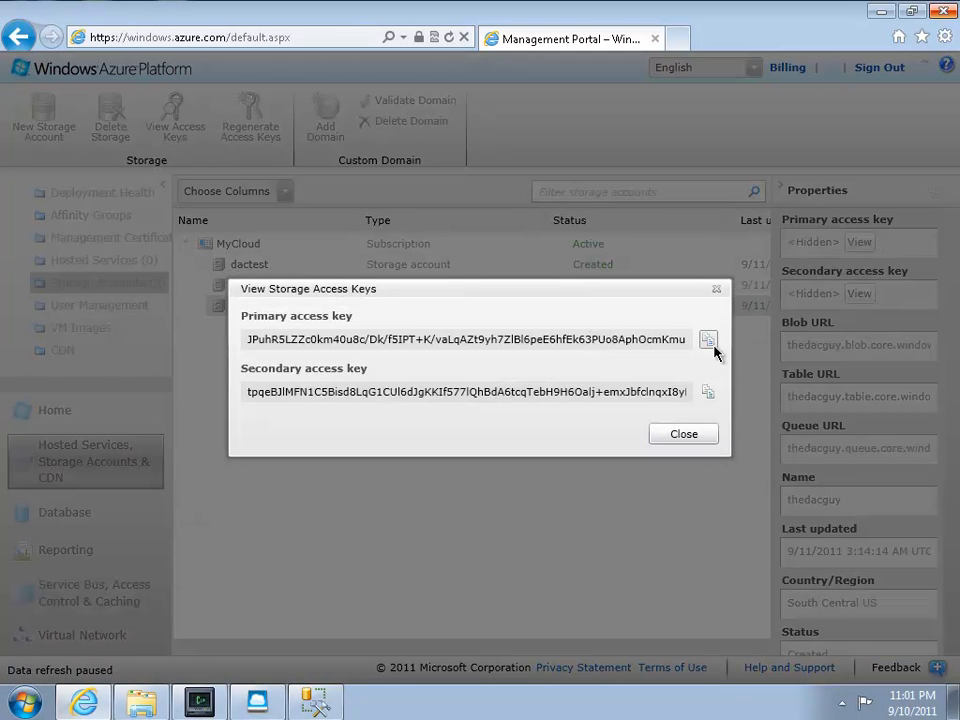
{"action": "left_click", "coordinate": [684, 434]}
Step: Start a database import on server q4qy9x5al2, entering the login dactest and the login password
{"action": "left_click", "coordinate": [68, 516]}
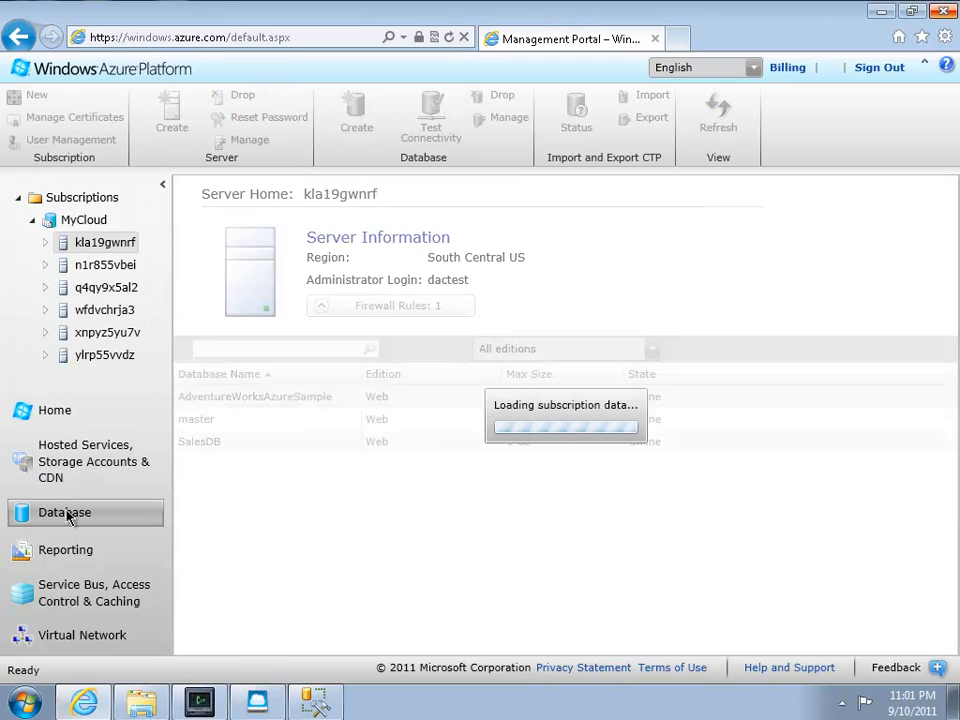
{"action": "left_click", "coordinate": [97, 288]}
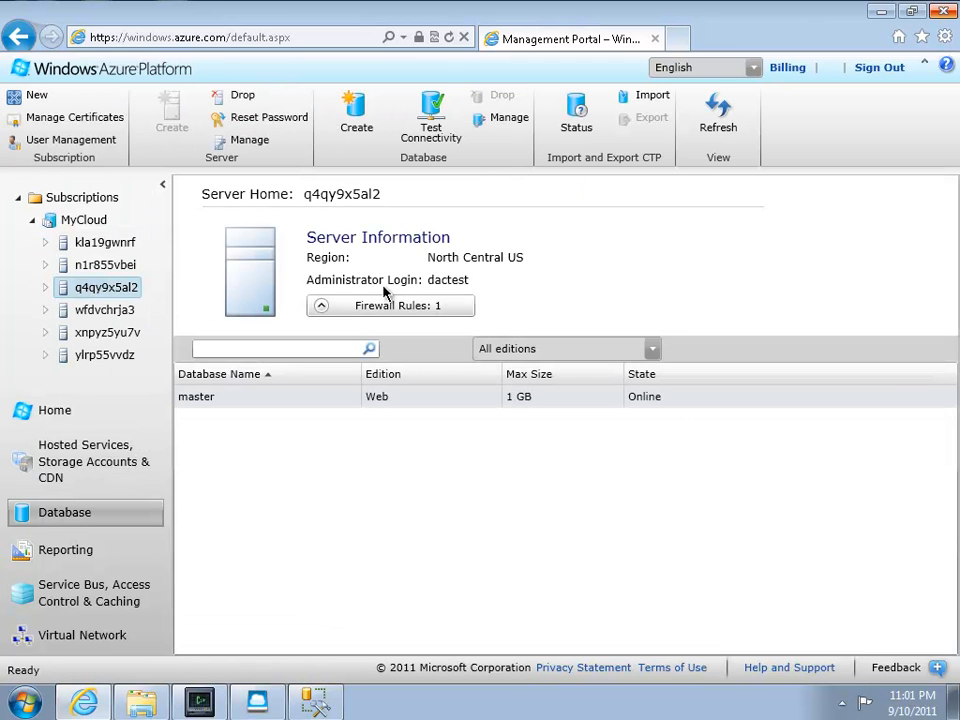
{"action": "left_click", "coordinate": [652, 96]}
{"action": "type", "text": "dactest"}
{"action": "key", "text": "Tab"}
{"action": "key", "text": "Tab"}
Step: Name the new database SalesDB and paste the copied storage account key as the access key
{"action": "type", "text": "SalesDB"}
{"action": "key", "text": "Tab"}
{"action": "key", "text": "Tab"}
{"action": "key", "text": "Tab"}
{"action": "key", "text": "Tab"}
{"action": "key", "text": "ctrl+v"}
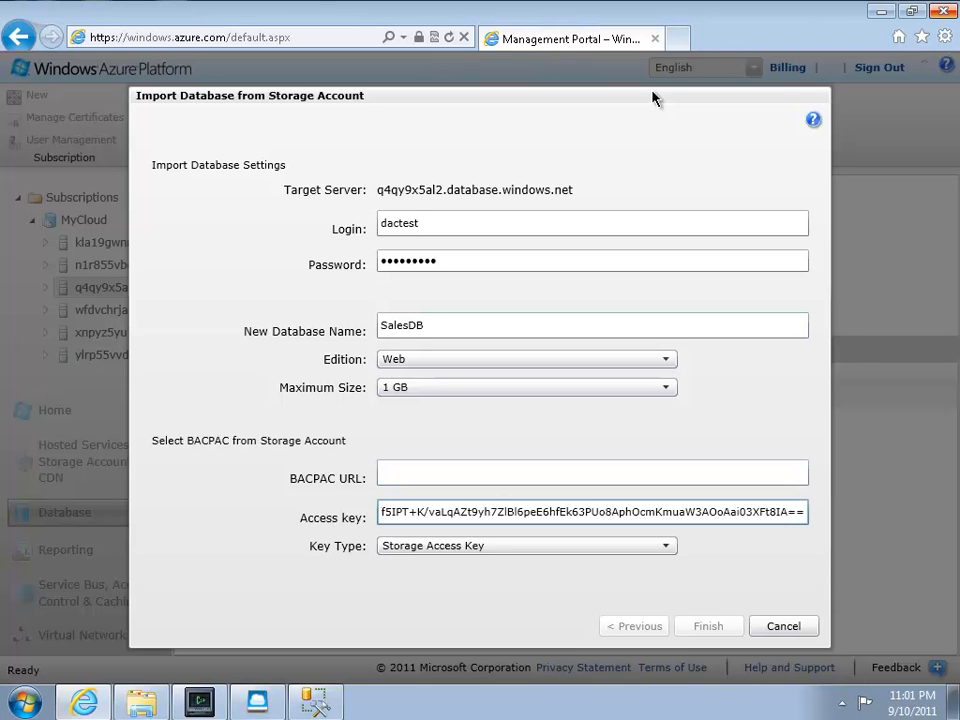
Step: Copy the AbsoluteUri of the SalesDB.bacpac blob from Azure Storage Explorer and paste it as the BACPAC URL in the portal import
{"action": "left_click", "coordinate": [562, 470]}
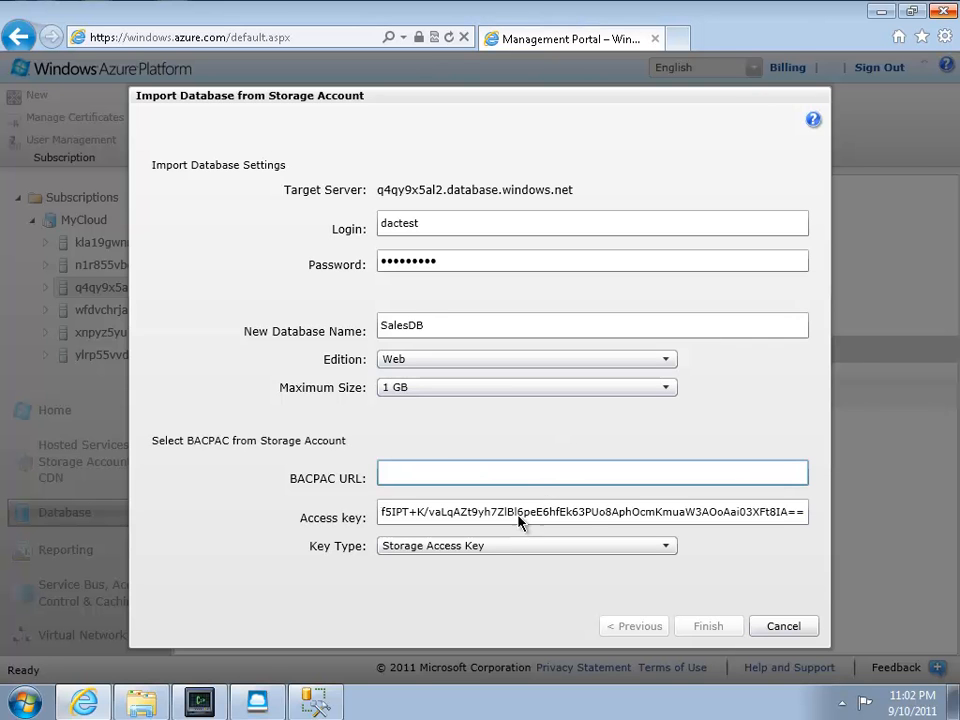
{"action": "left_click", "coordinate": [258, 703]}
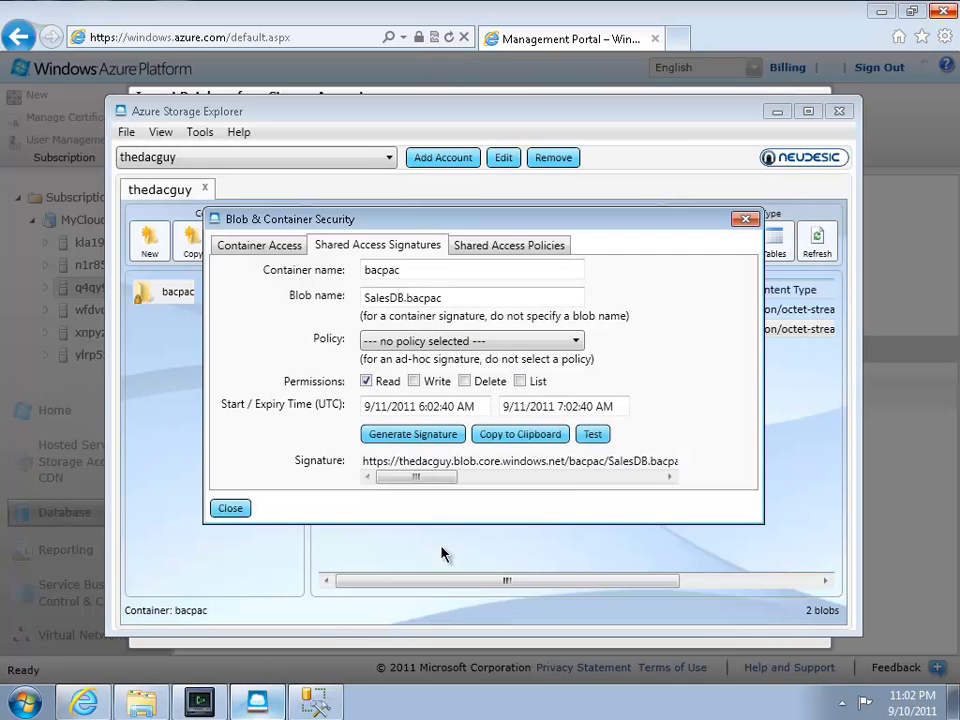
{"action": "left_click", "coordinate": [230, 508]}
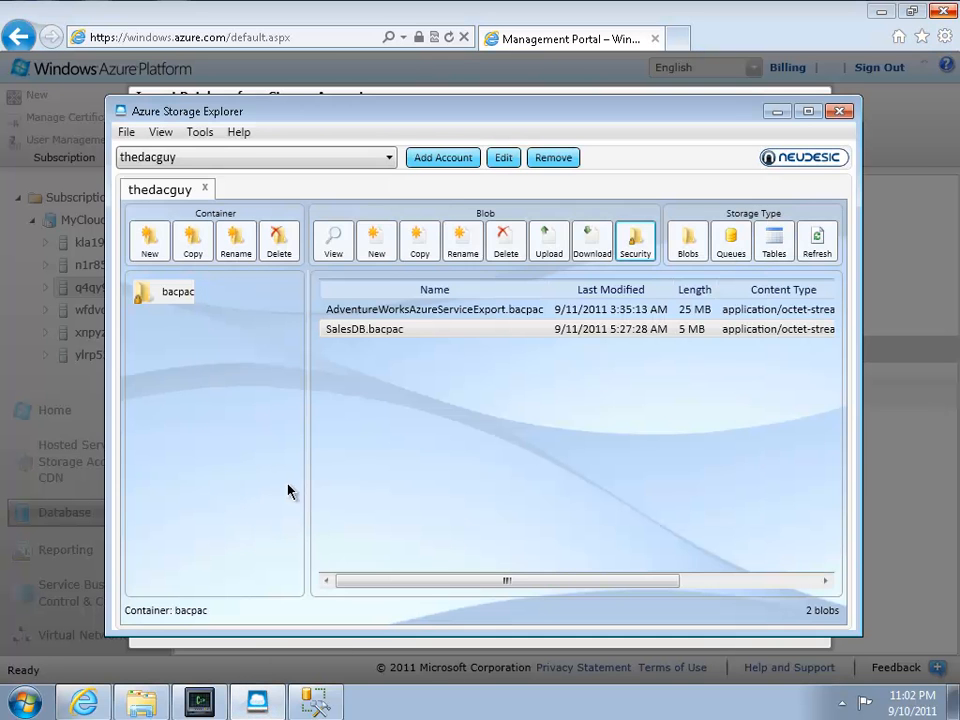
{"action": "double_click", "coordinate": [383, 334]}
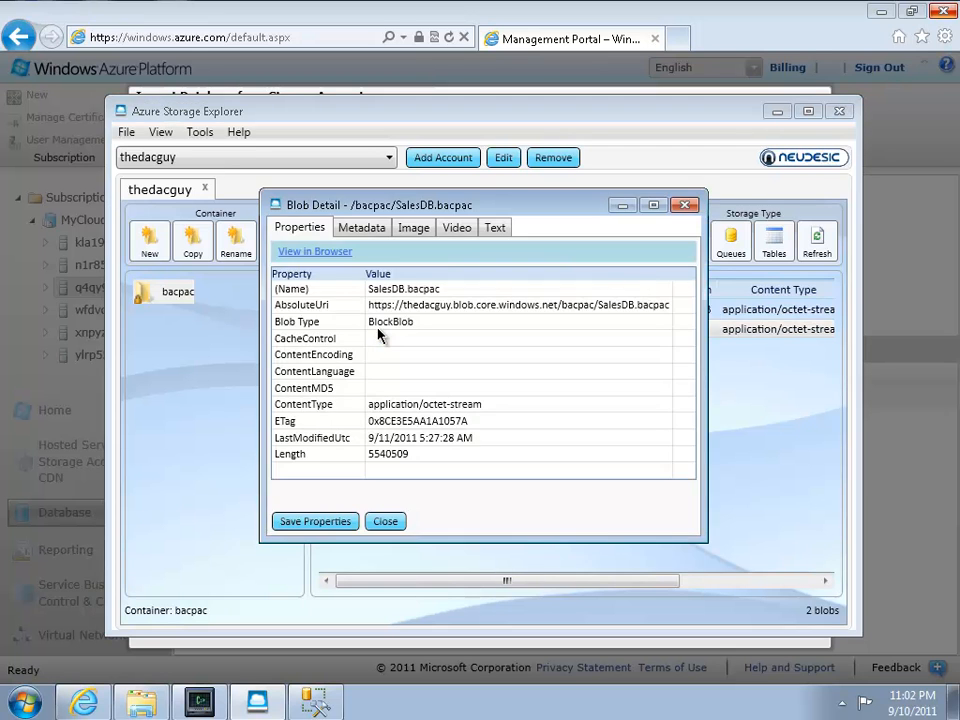
{"action": "left_click", "coordinate": [467, 305]}
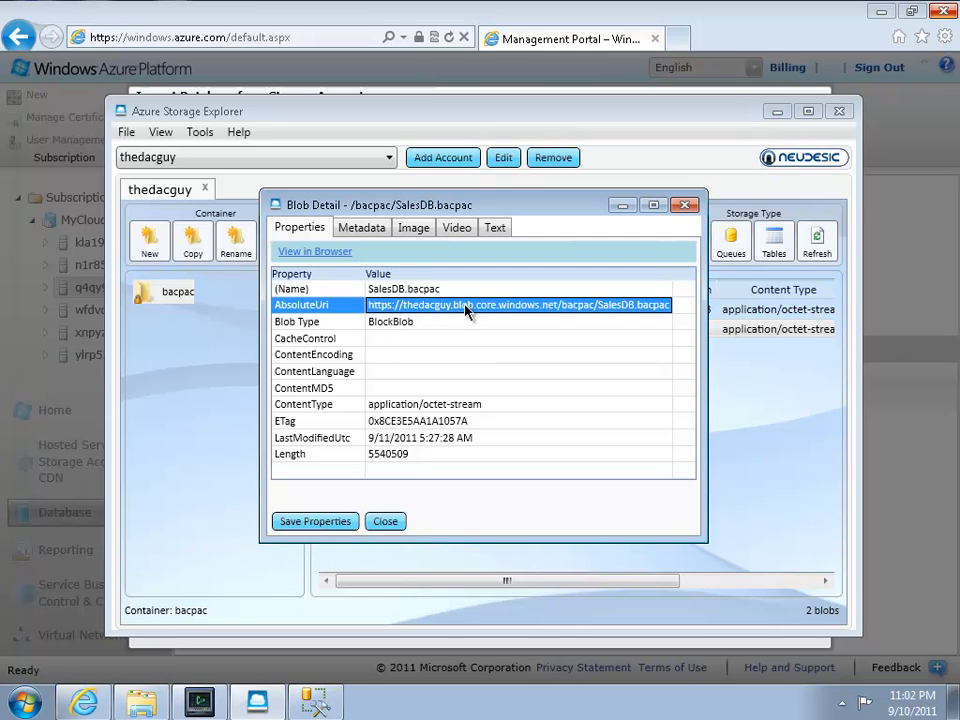
{"action": "left_click", "coordinate": [571, 304]}
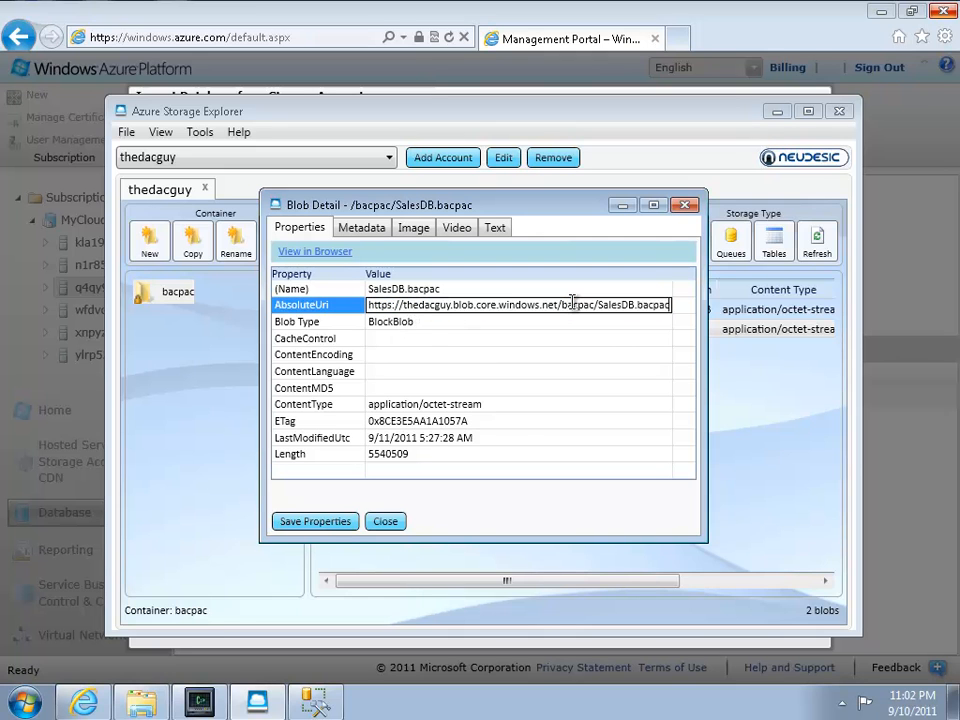
{"action": "key", "text": "ctrl+a"}
{"action": "key", "text": "ctrl+c"}
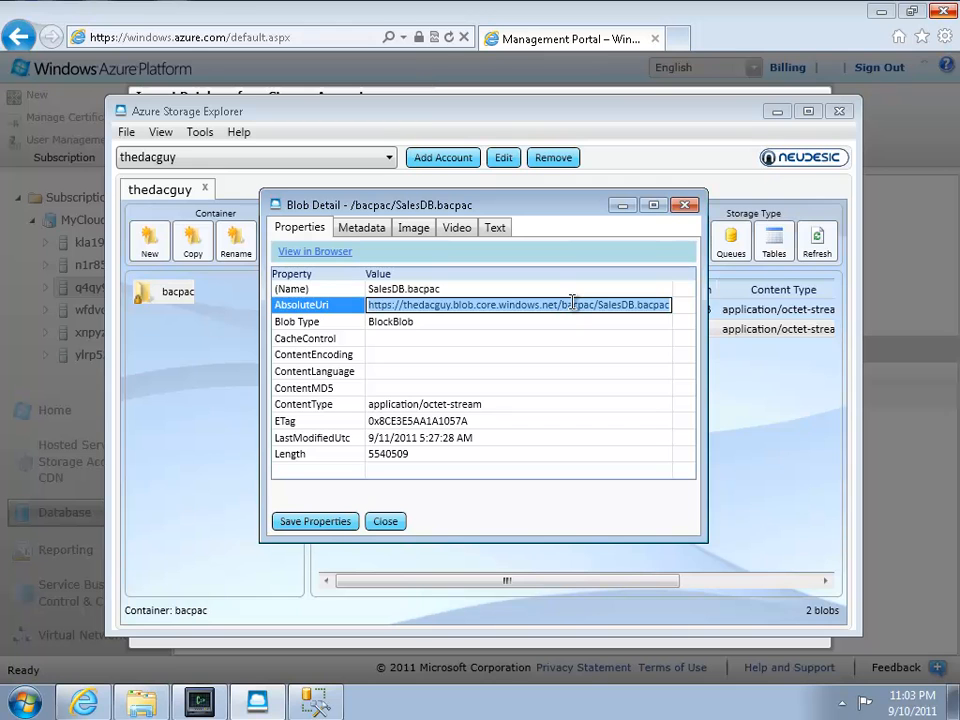
{"action": "left_click", "coordinate": [378, 526]}
{"action": "left_click", "coordinate": [84, 703]}
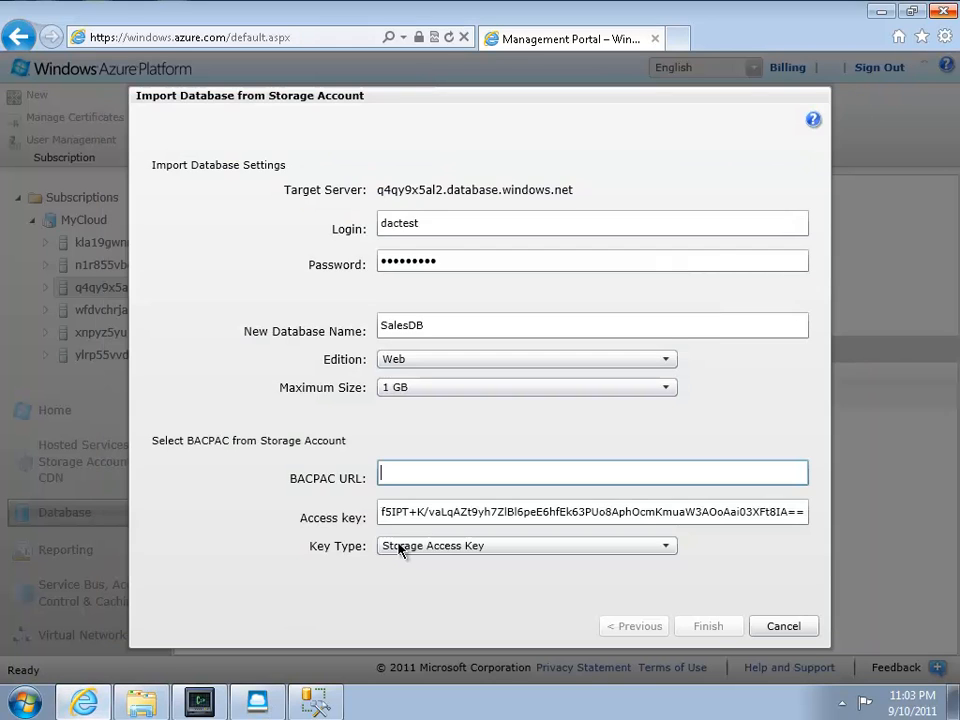
{"action": "key", "text": "ctrl+v"}
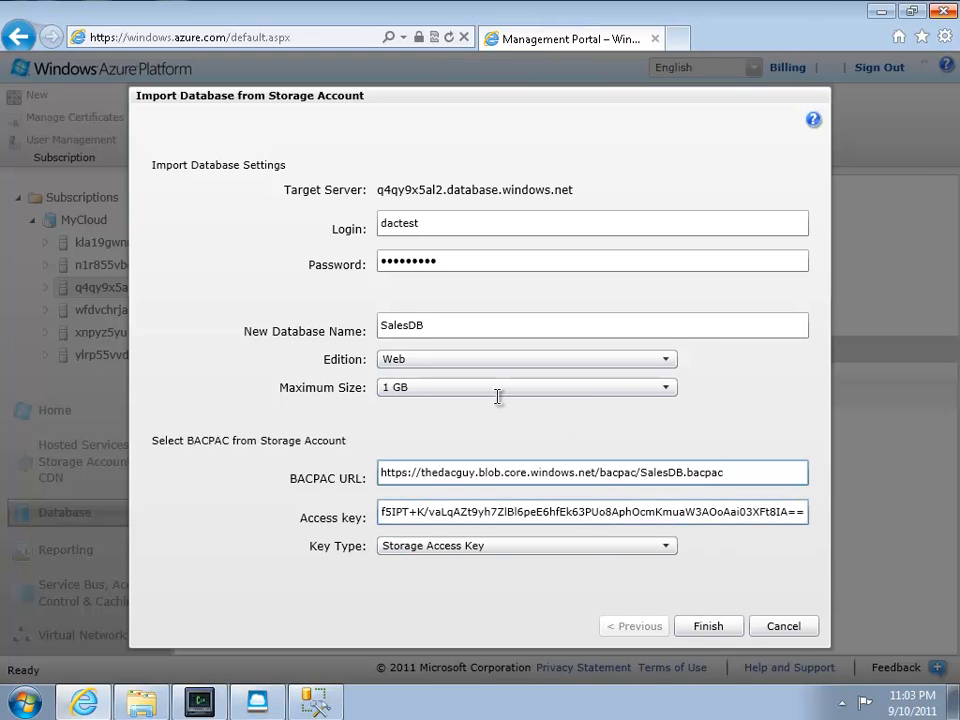
Step: Submit the SalesDB import to server q4qy9x5al2 and dismiss the import result
{"action": "left_click", "coordinate": [707, 626]}
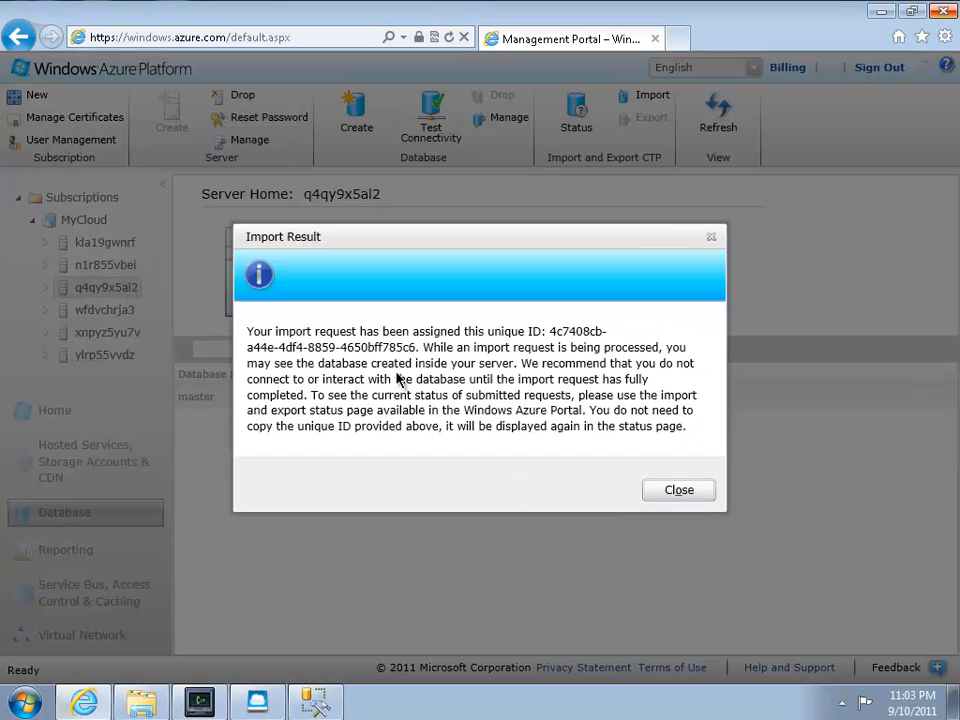
{"action": "left_click", "coordinate": [667, 485]}
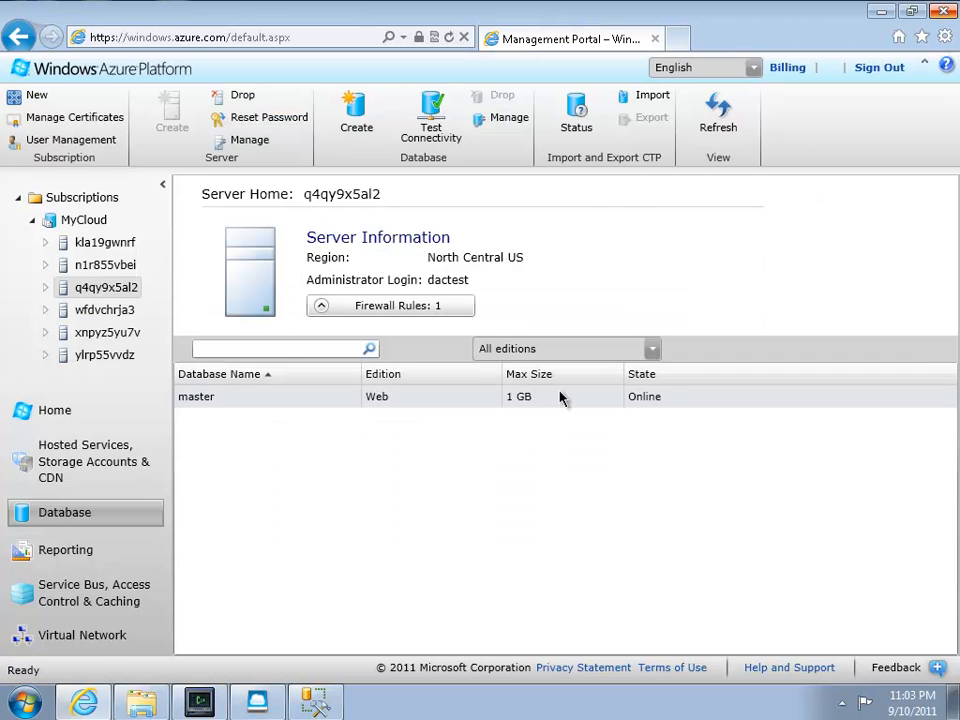
Step: Check the import and export request status for server q4qy9x5al2, signing in as dactest with the login password, refresh the list and close it
{"action": "left_click", "coordinate": [578, 128]}
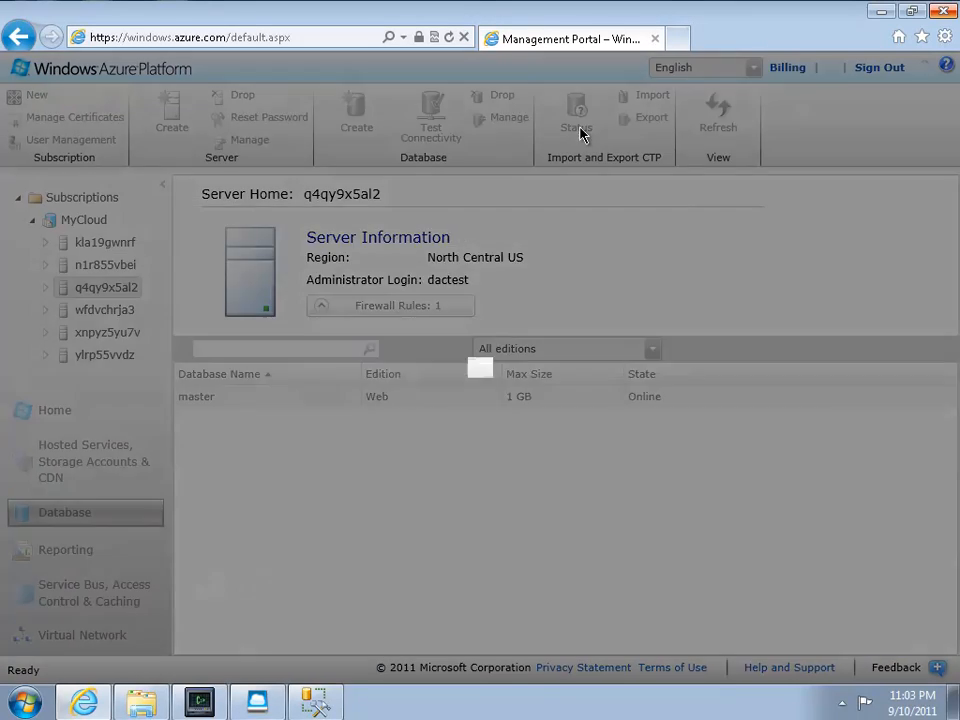
{"action": "type", "text": "dactest"}
{"action": "key", "text": "Tab"}
{"action": "type", "text": "**********"}
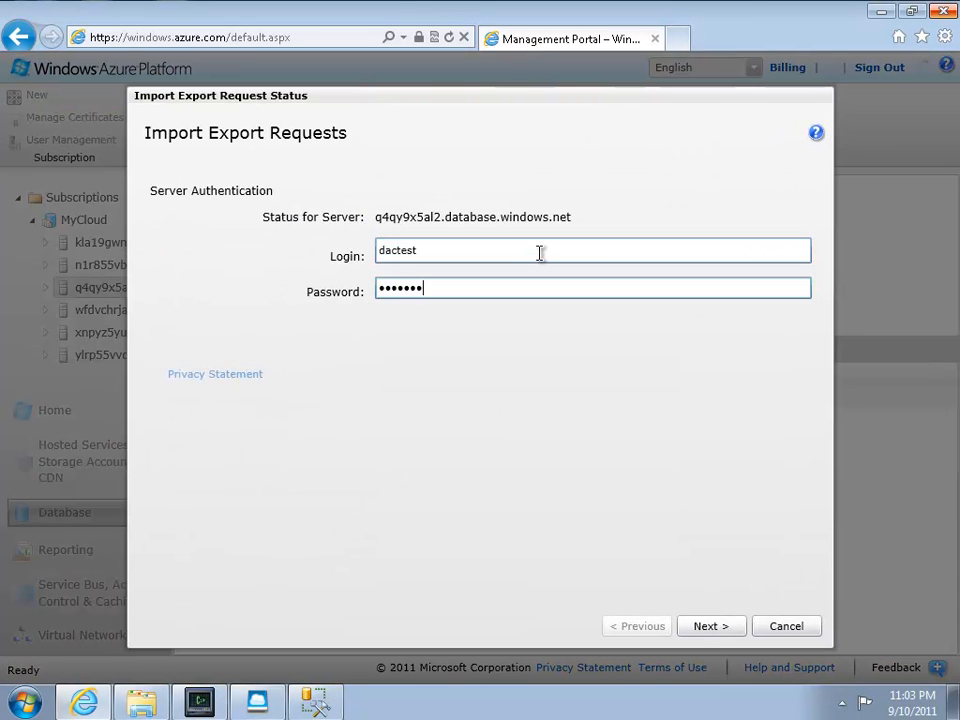
{"action": "key", "text": "Return"}
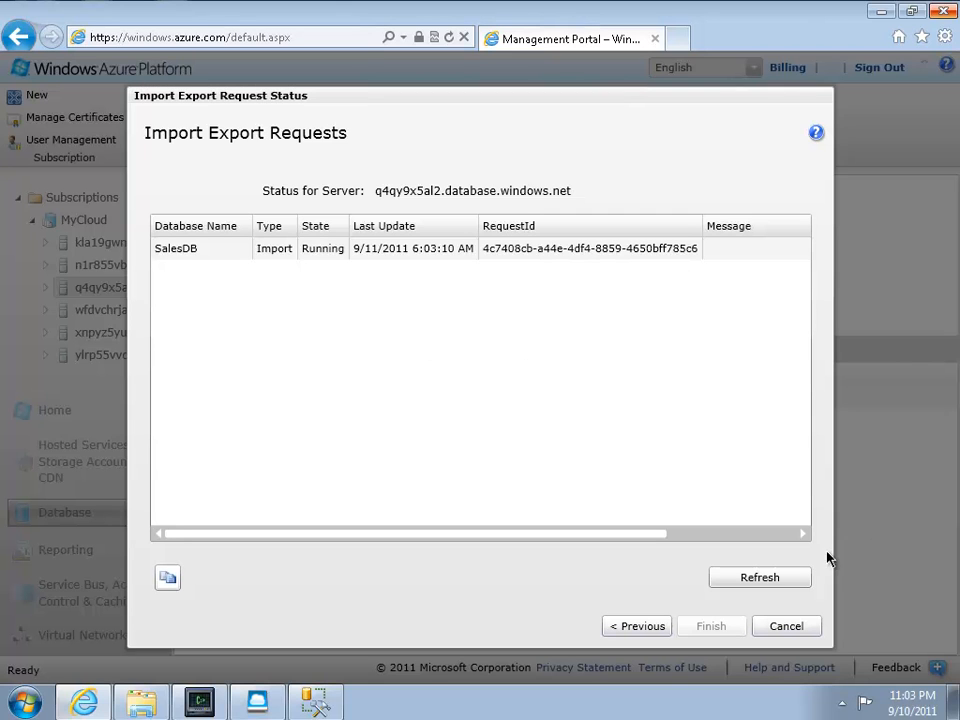
{"action": "left_click", "coordinate": [777, 582]}
{"action": "left_click", "coordinate": [788, 627]}
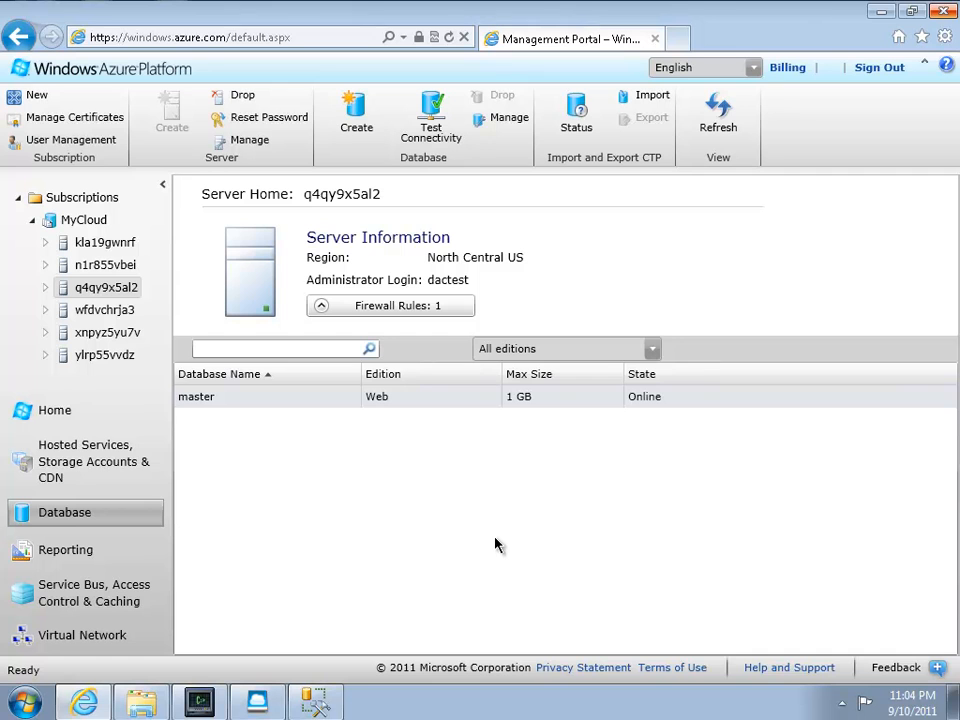
Step: Search the web for sqldacexamples in a new browser tab and open the downloads page of the SQL DAC Examples project
{"action": "key", "text": "ctrl+t"}
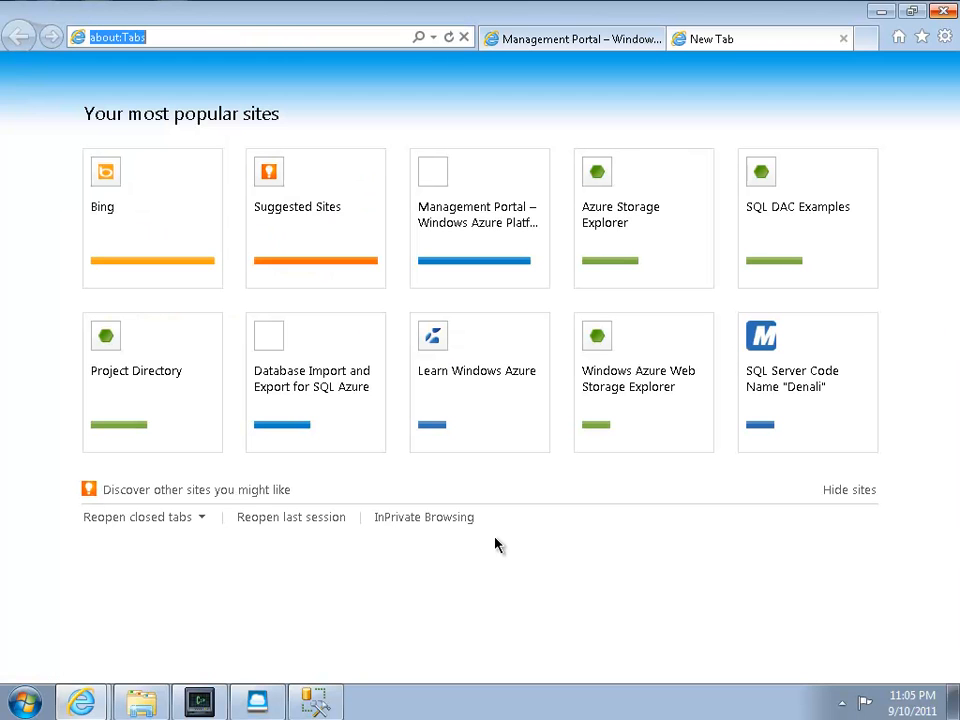
{"action": "type", "text": "? sqldac"}
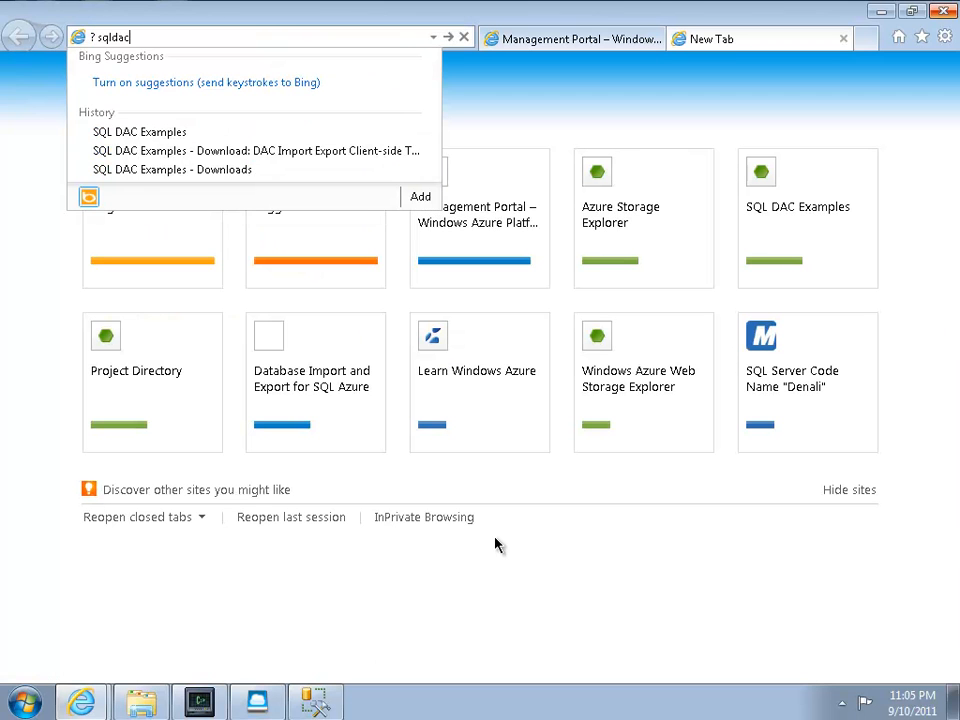
{"action": "type", "text": "examples"}
{"action": "key", "text": "Return"}
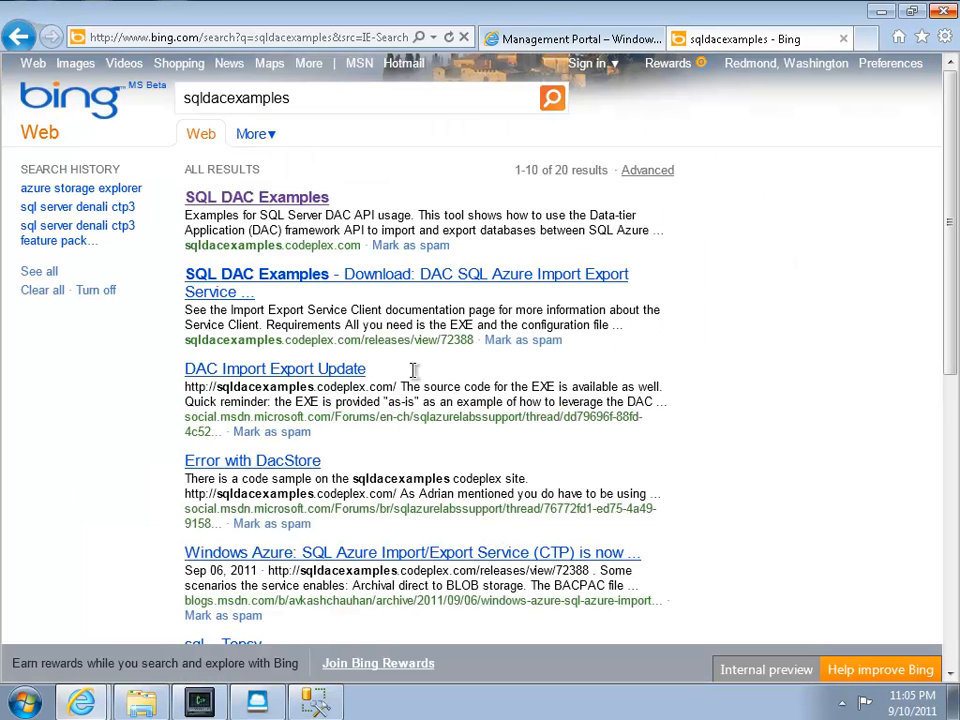
{"action": "left_click", "coordinate": [257, 199]}
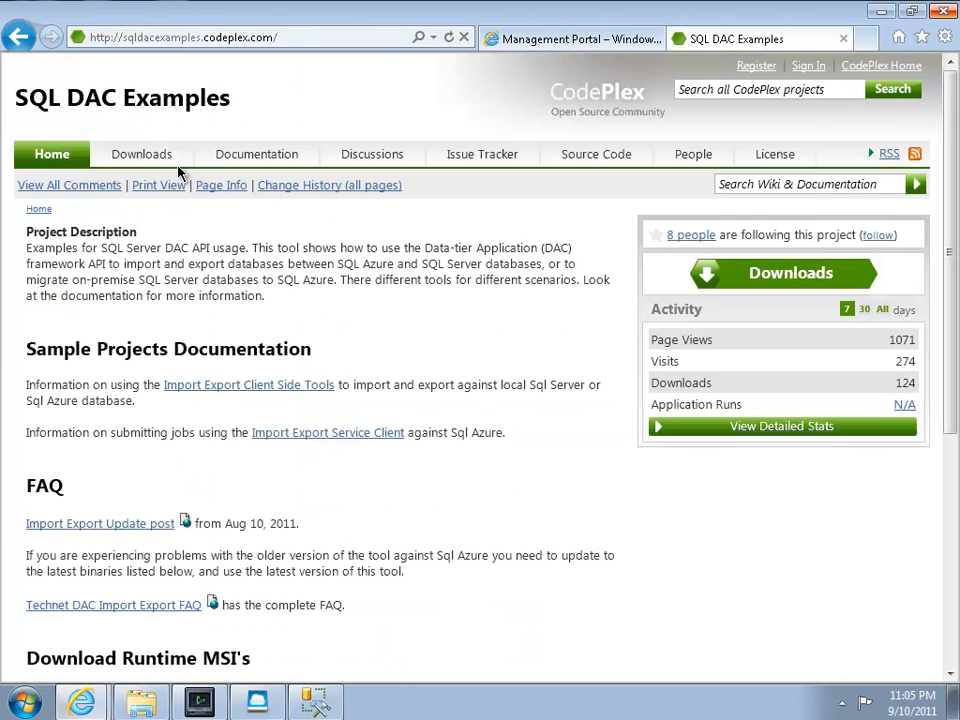
{"action": "left_click", "coordinate": [166, 157]}
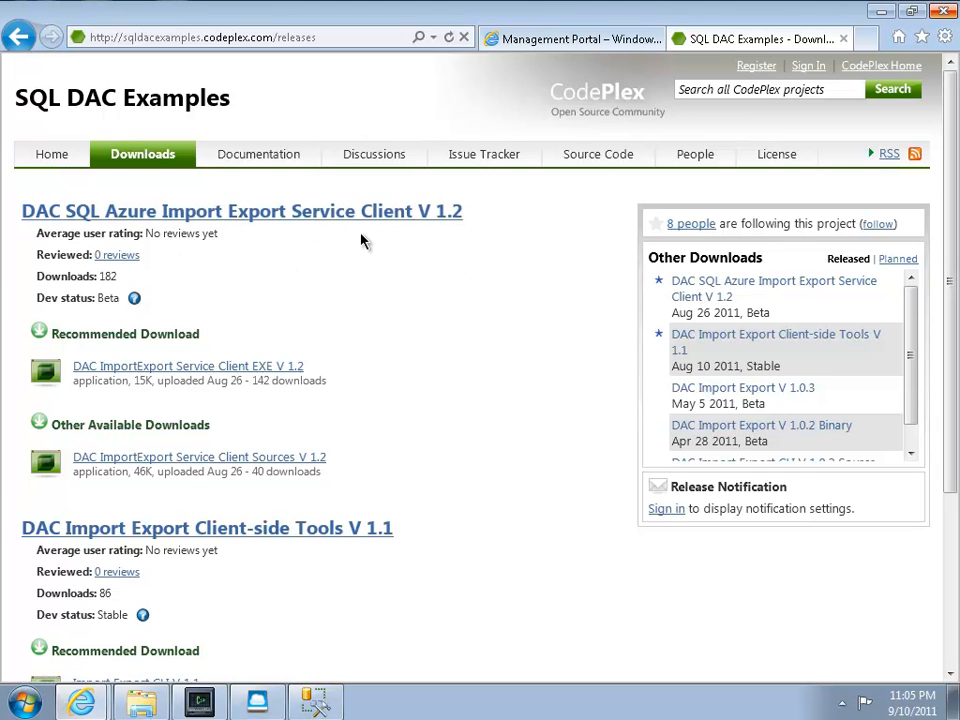
Step: Download DAC ImportExport Service Client EXE V 1.2 from its release page, accept the license and open DacIESvcCli.zip
{"action": "left_click", "coordinate": [314, 214]}
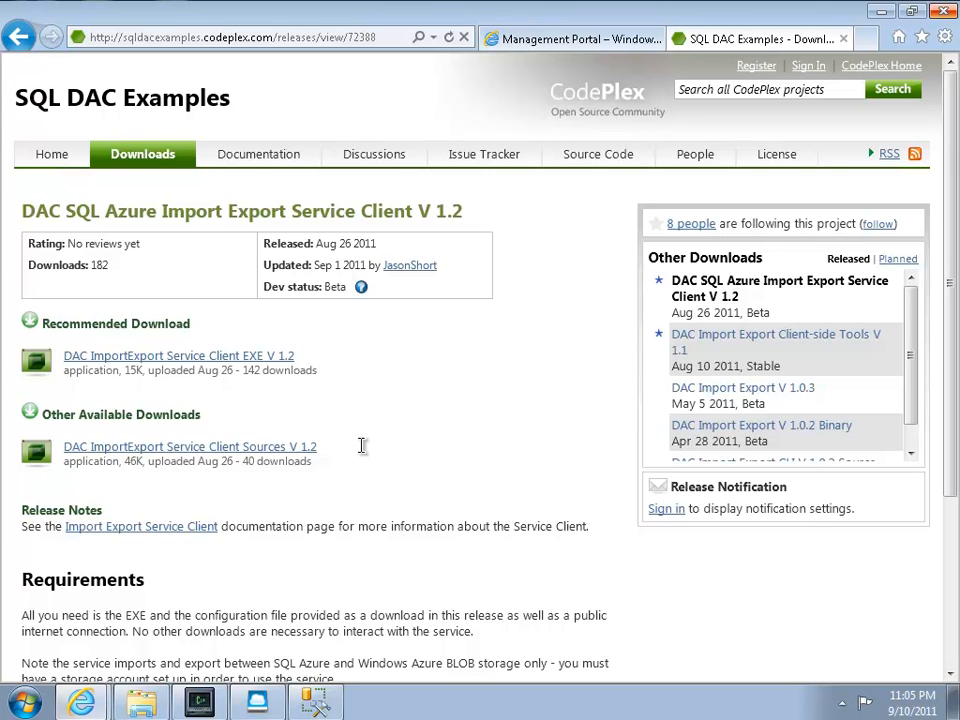
{"action": "left_click", "coordinate": [253, 358]}
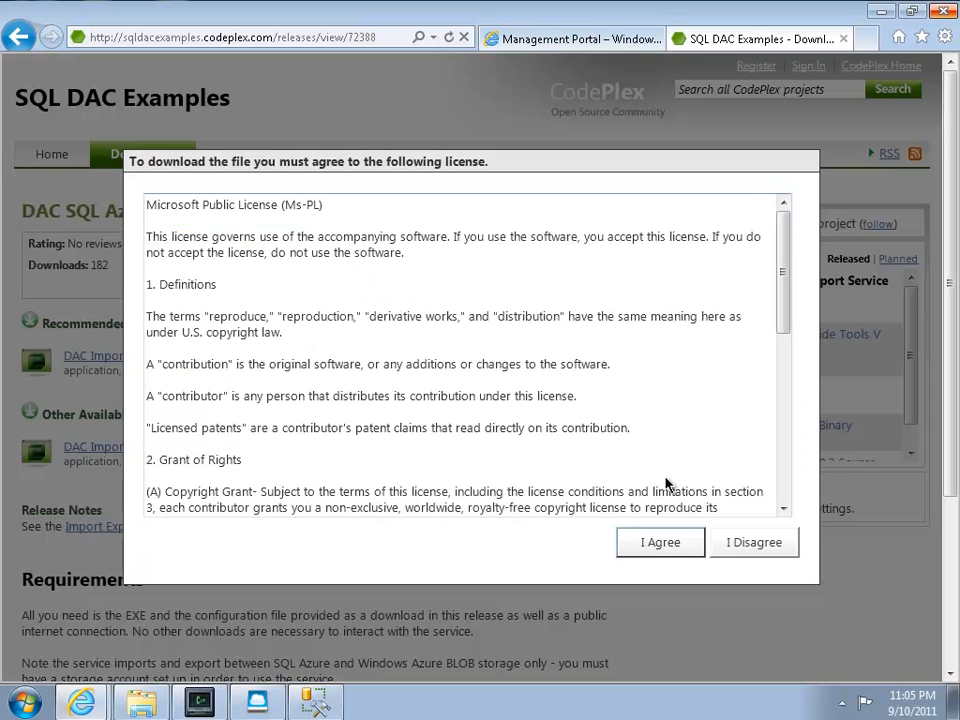
{"action": "left_click", "coordinate": [662, 543]}
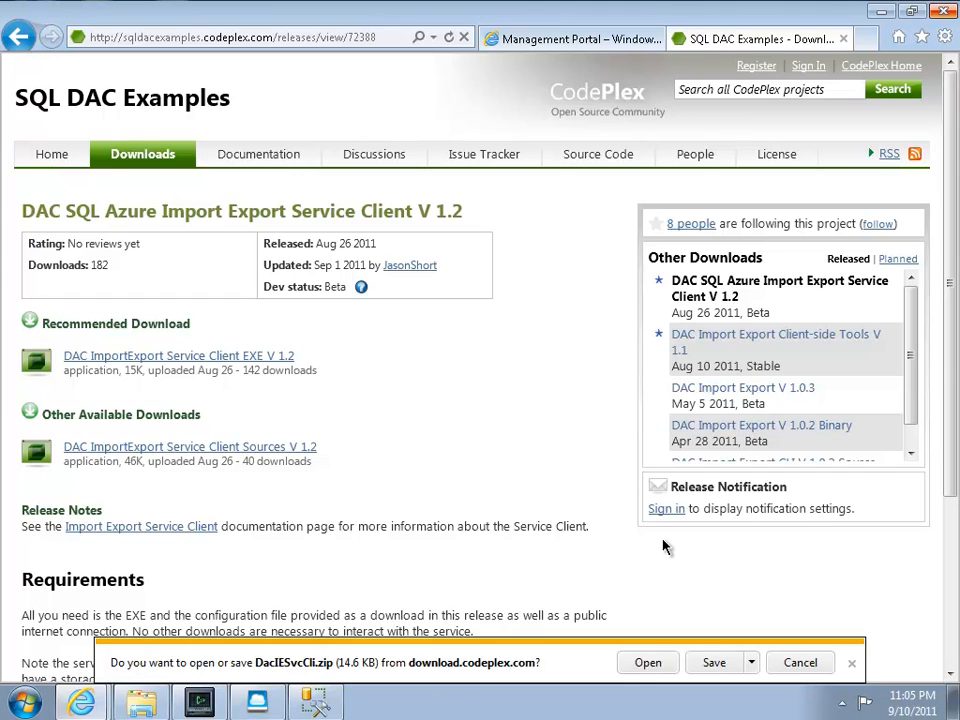
{"action": "left_click", "coordinate": [648, 662]}
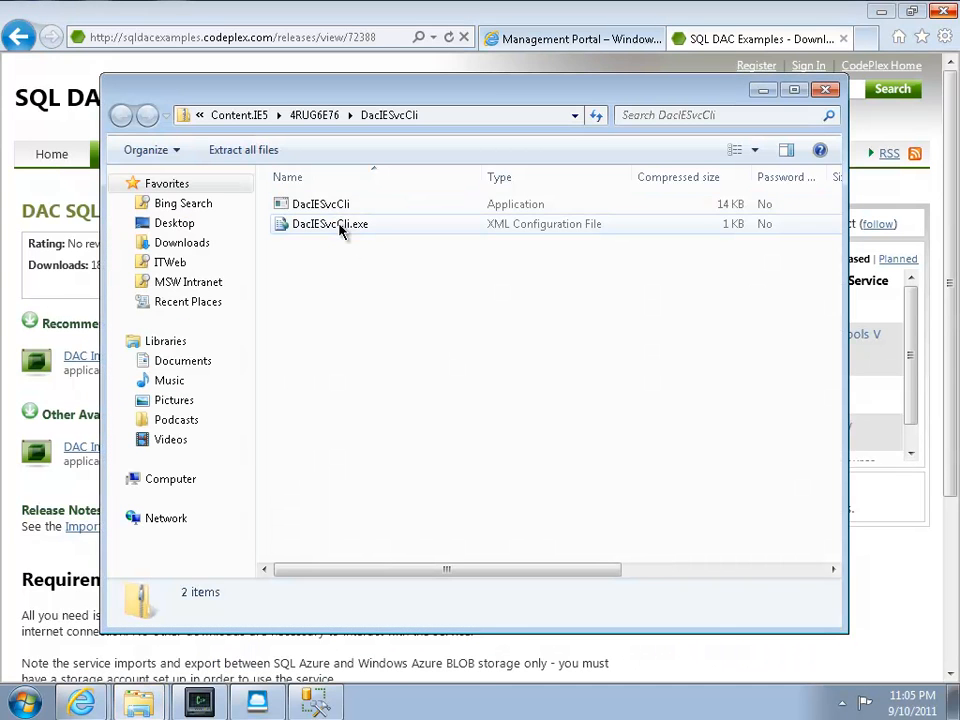
Step: Copy the DacIESvcCli application and its configuration file from the archive into the C:\DAC CLI folder
{"action": "left_click", "coordinate": [343, 224]}
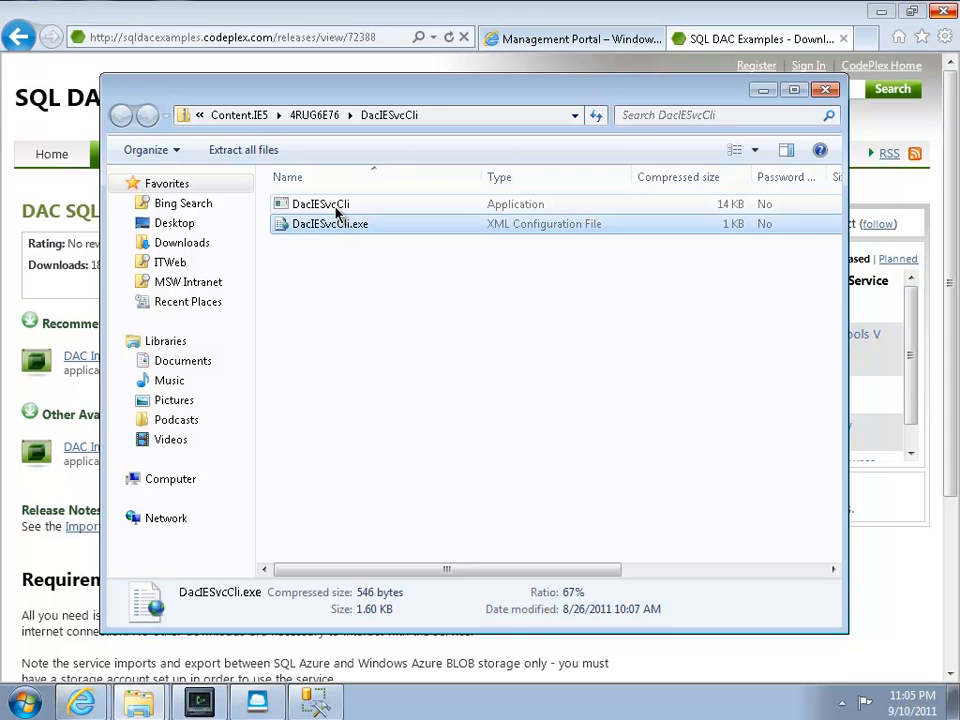
{"action": "left_click", "coordinate": [336, 206], "text": "ctrl"}
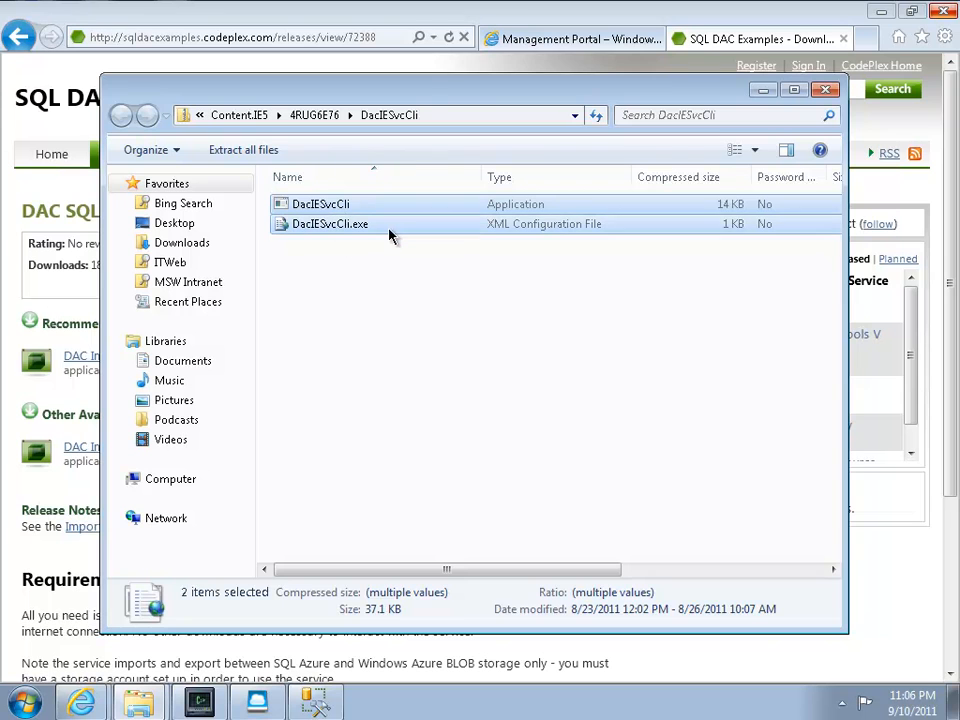
{"action": "right_click", "coordinate": [140, 703]}
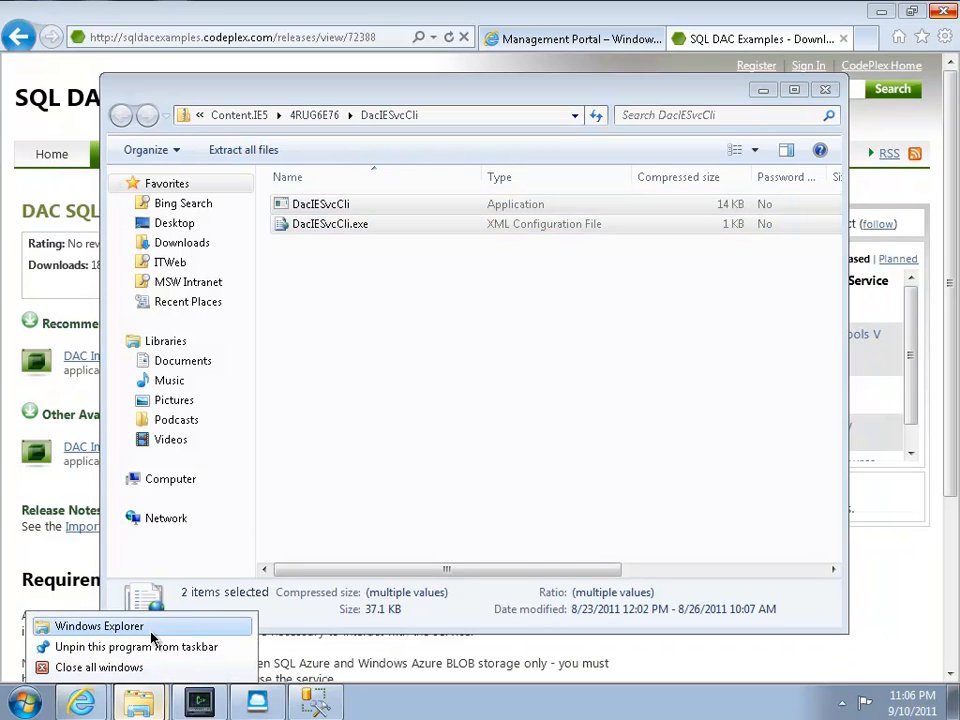
{"action": "left_click", "coordinate": [60, 624]}
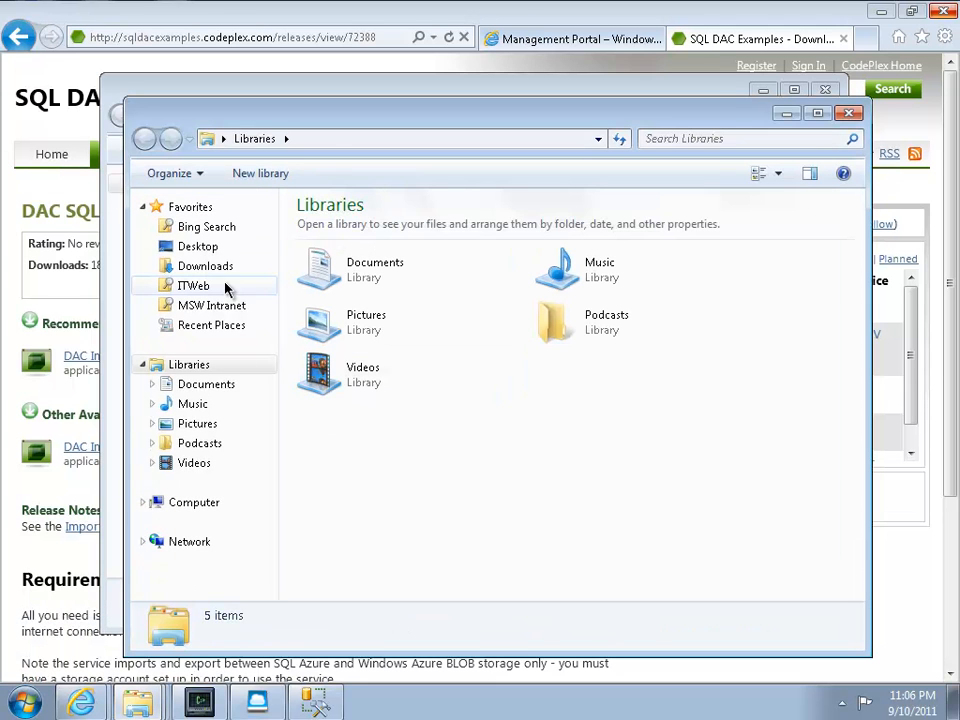
{"action": "left_click", "coordinate": [336, 138]}
{"action": "type", "text": "C:\\da"}
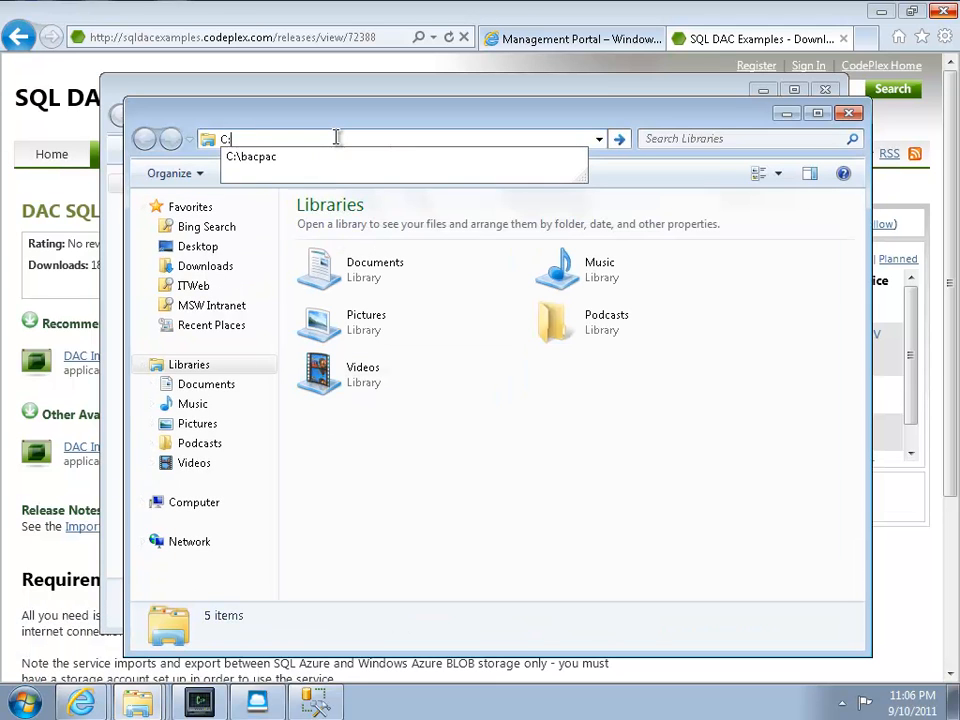
{"action": "type", "text": "c"}
{"action": "key", "text": "Down"}
{"action": "key", "text": "Return"}
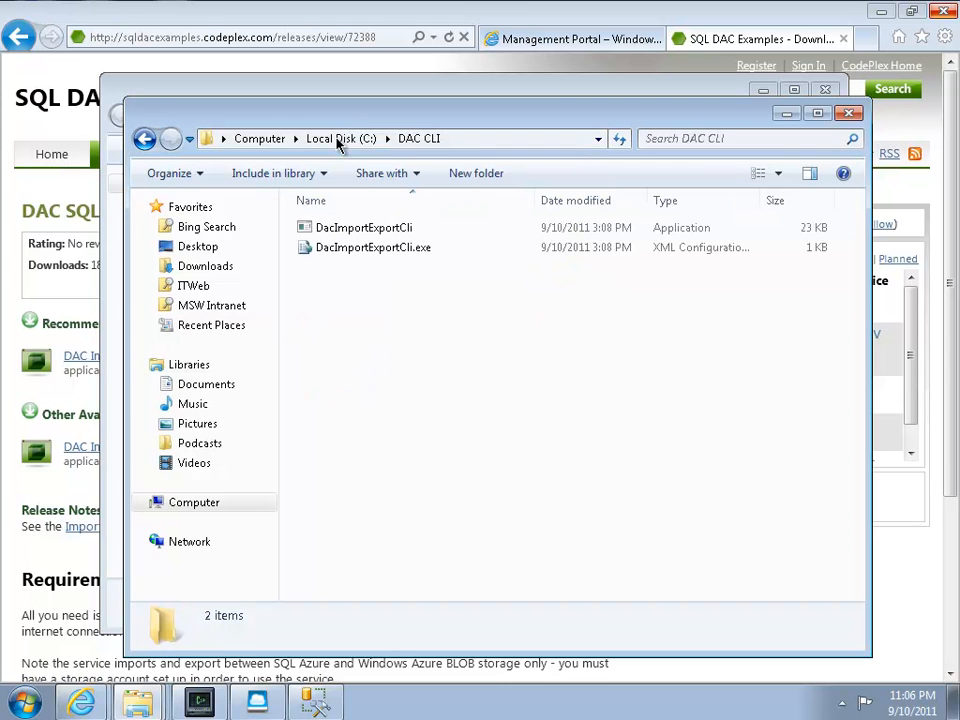
{"action": "key", "text": "ctrl+v"}
{"action": "left_click", "coordinate": [381, 336]}
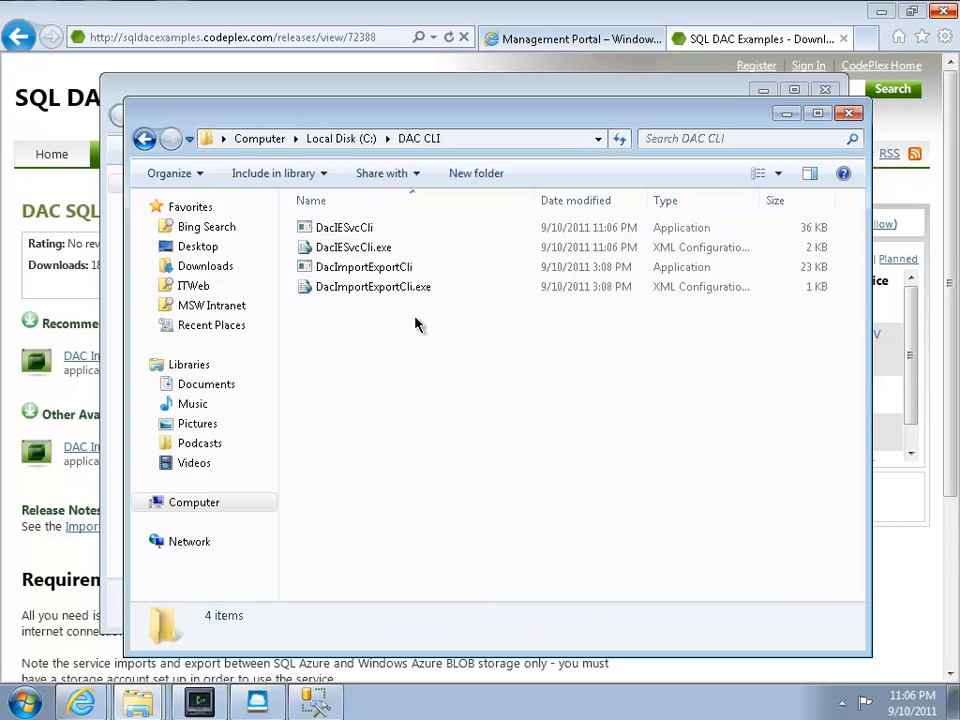
Step: Close both folder windows and the SQL DAC Examples page to return to the Management Portal
{"action": "left_click", "coordinate": [846, 112]}
{"action": "left_click", "coordinate": [826, 90]}
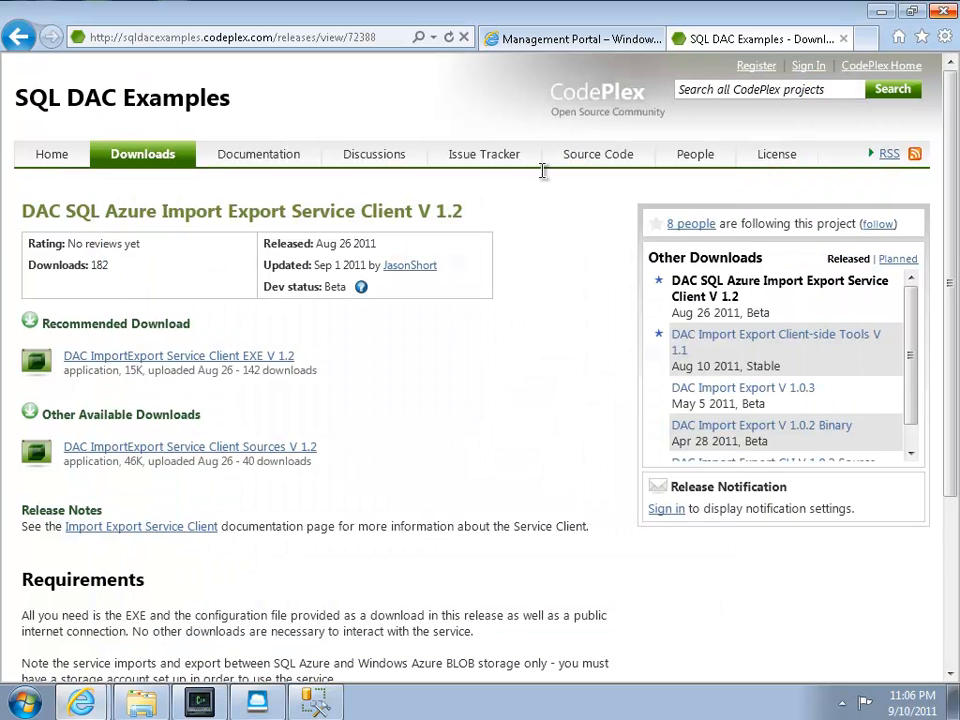
{"action": "left_click", "coordinate": [843, 39]}
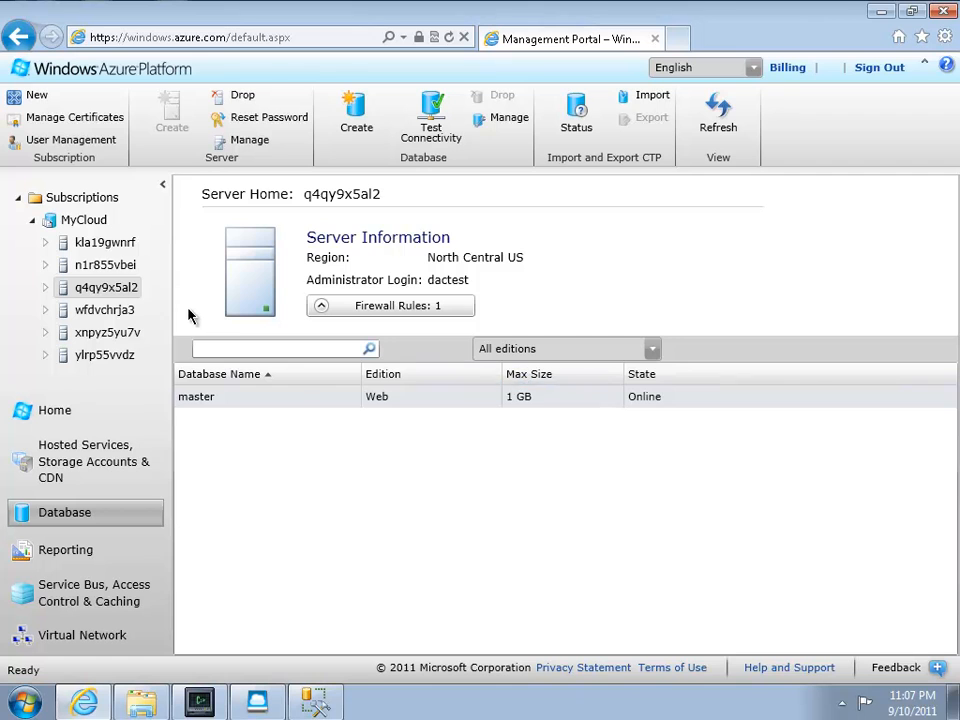
Step: Review the databases and regions of servers n1r855vbei, wfdvchrja3, xnpyz5yu7v and ylrp55vvdz in the portal
{"action": "left_click", "coordinate": [104, 268]}
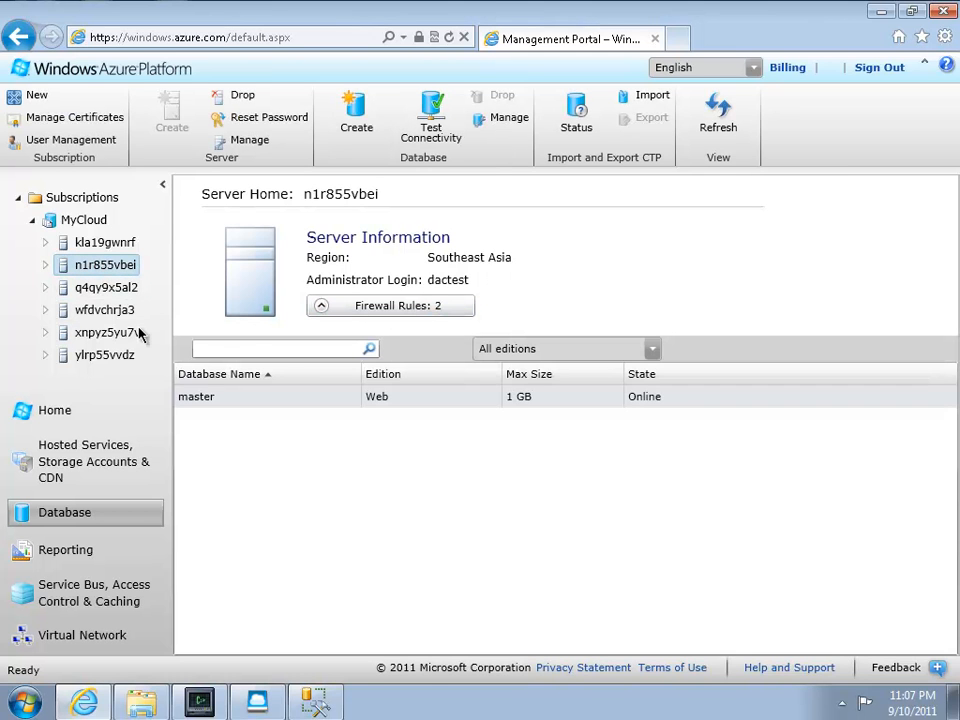
{"action": "left_click", "coordinate": [103, 311]}
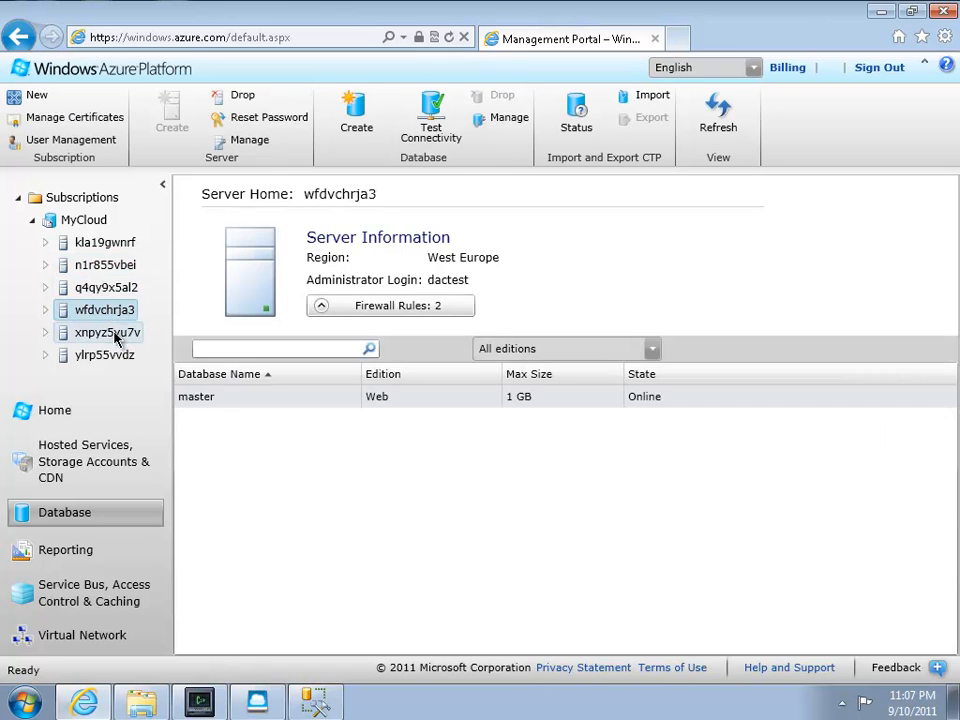
{"action": "left_click", "coordinate": [112, 334]}
{"action": "left_click", "coordinate": [113, 358]}
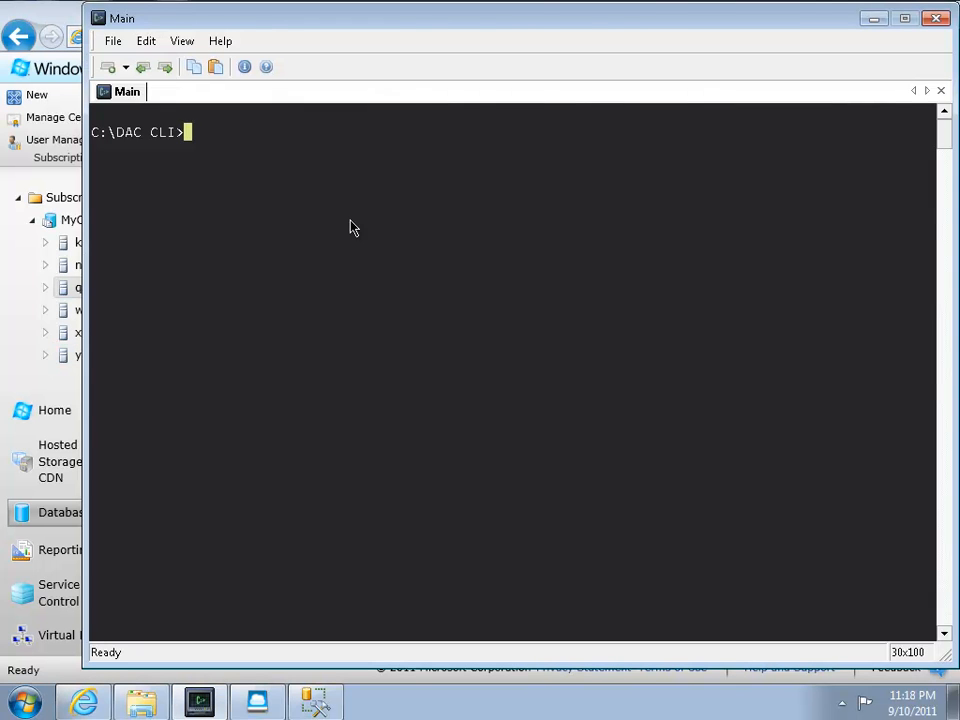
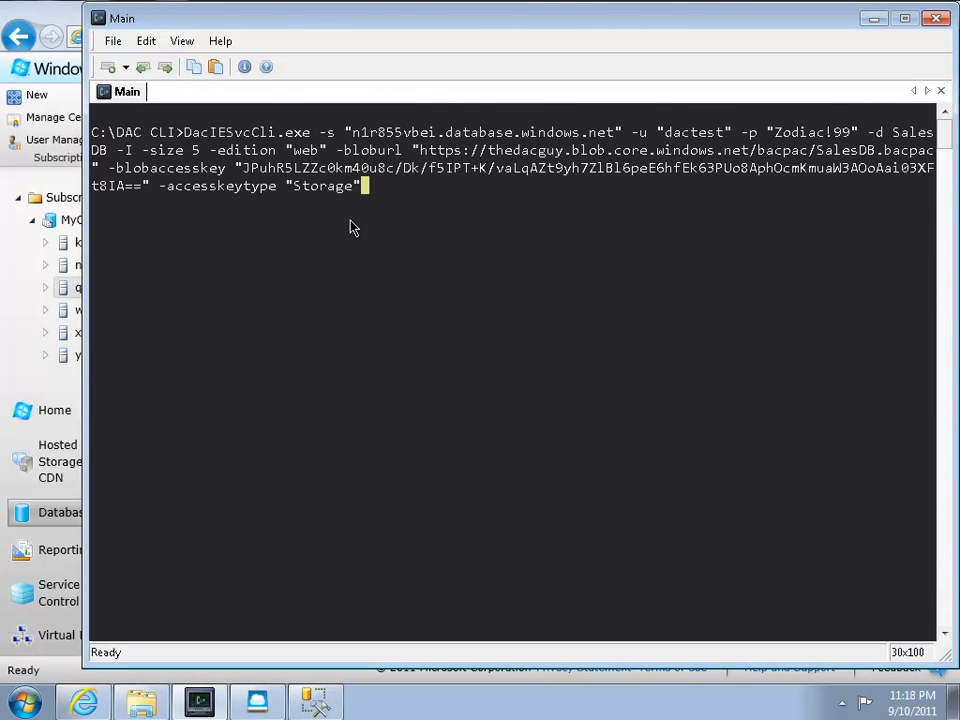
Step: In the console, submit SalesDB imports to n1r855vbei and wfdvchrja3 with DacIESvcCli.exe, size 5, web edition, Storage key type, supplying the password and blob access key
{"action": "key", "text": "Return"}
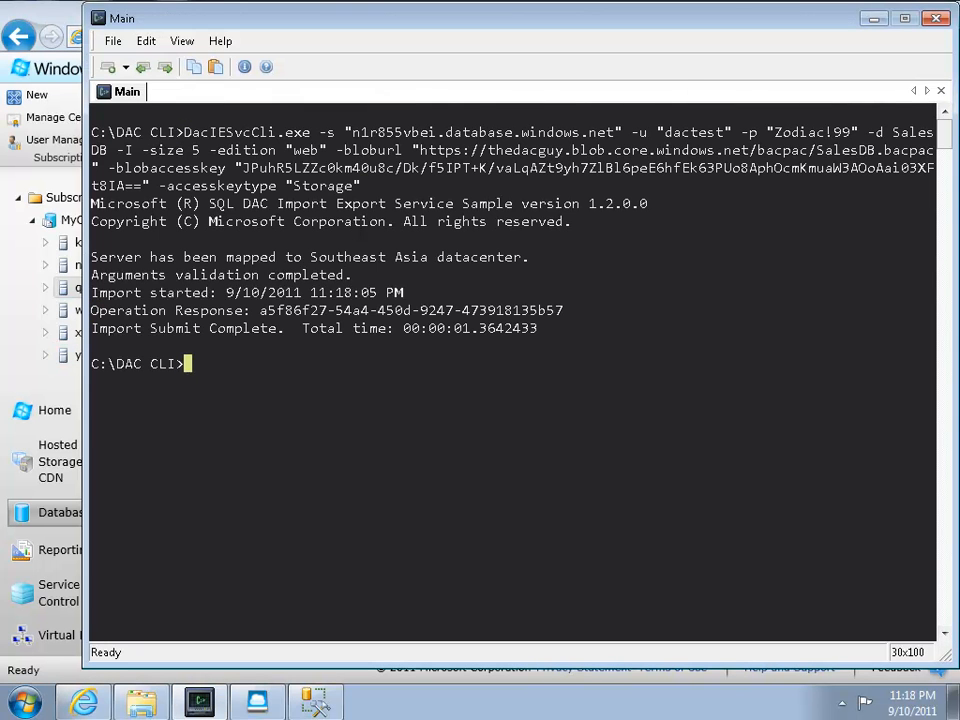
{"action": "key", "text": "Return"}
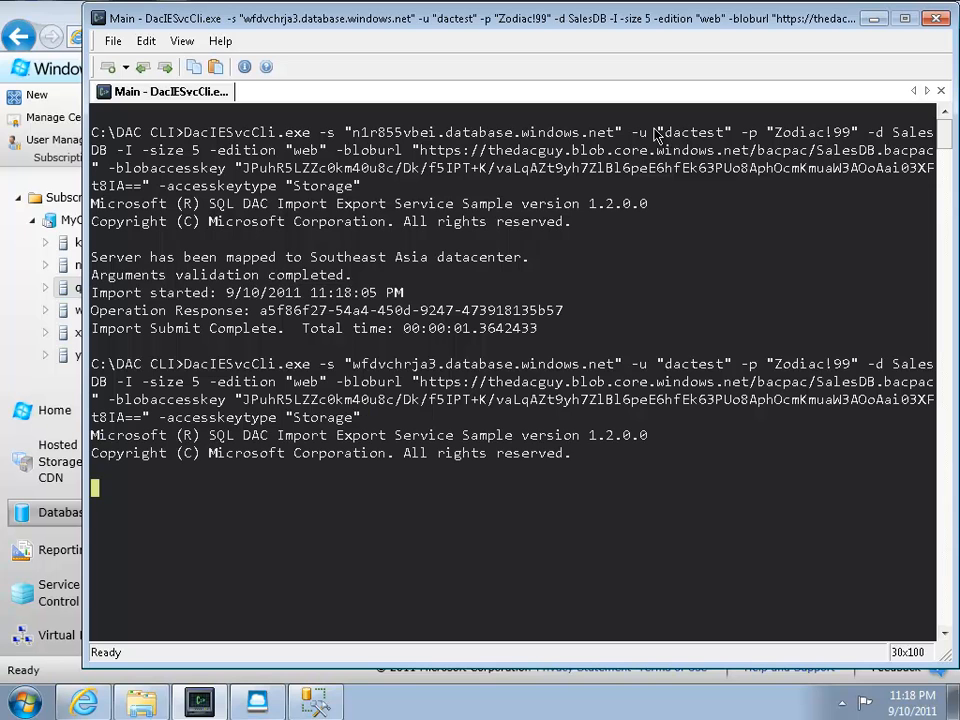
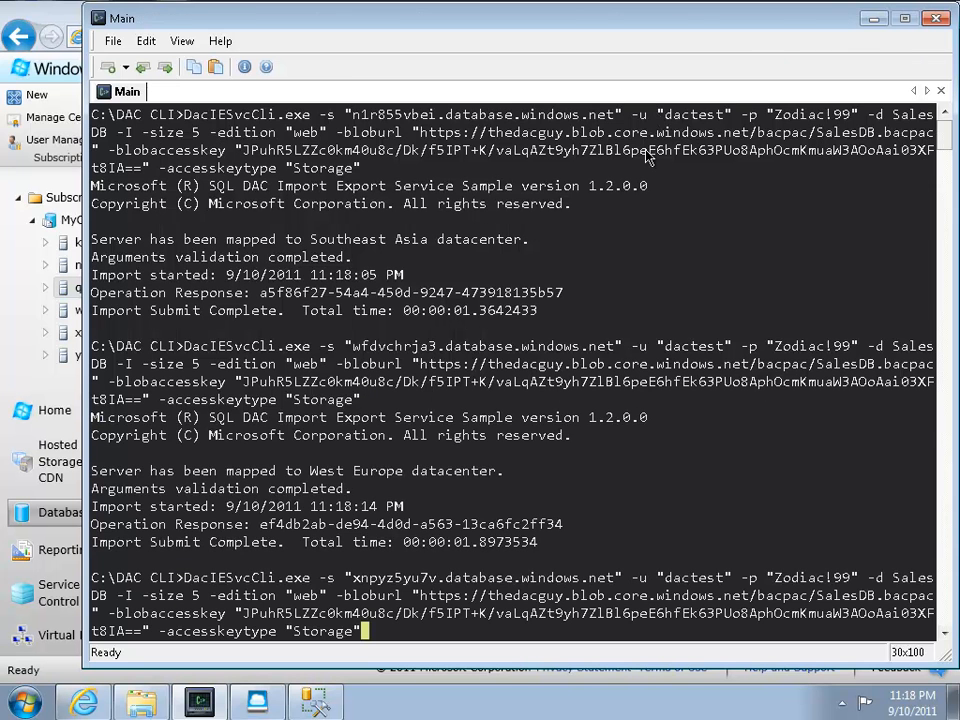
Step: Submit the same SalesDB imports to servers xnpyz5yu7v and ylrp55vvdz with DacIESvcCli.exe, supplying the login password and blob access key
{"action": "key", "text": "Return"}
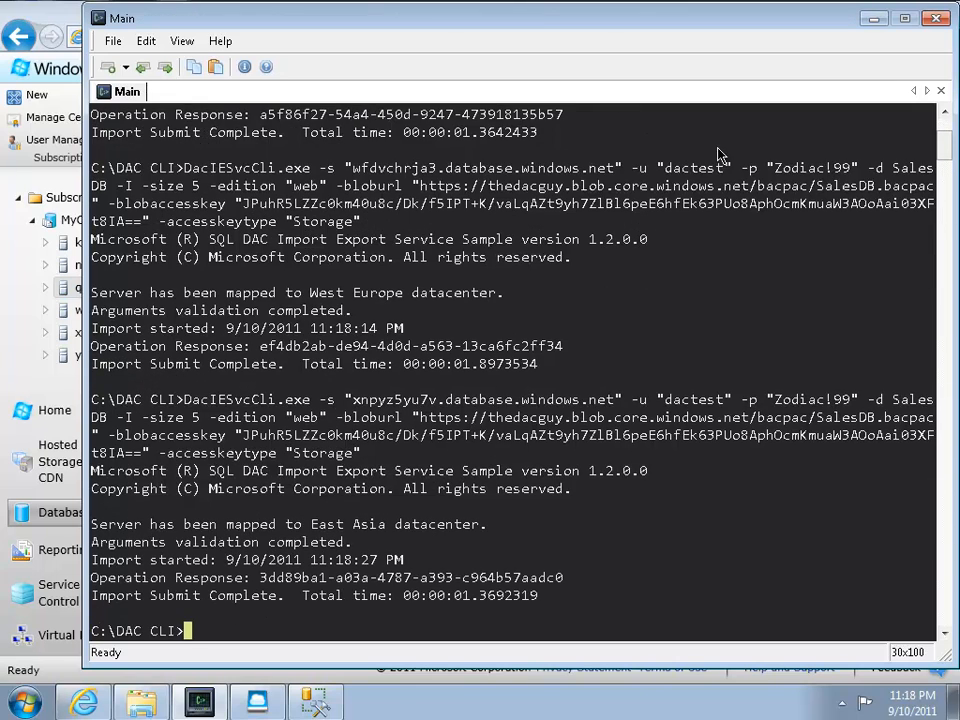
{"action": "key", "text": "Return"}
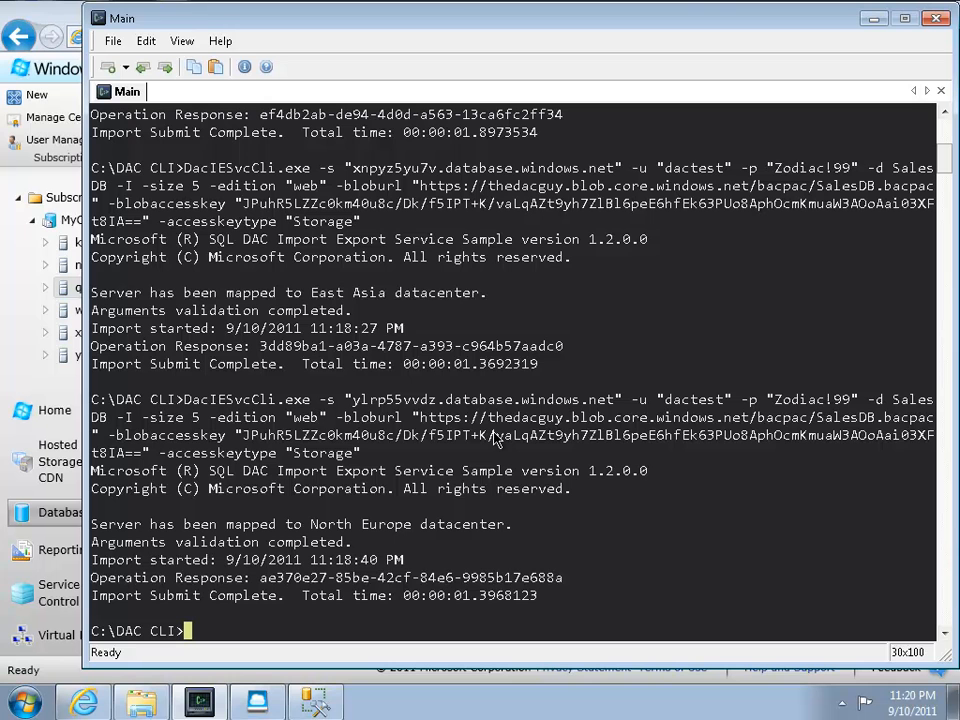
Step: Refresh the Management Portal and check servers kla19gwnrf, n1r855vbei, wfdvchrja3, xnpyz5yu7v and ylrp55vvdz for the SalesDB database
{"action": "left_click", "coordinate": [12, 390]}
{"action": "left_click", "coordinate": [718, 124]}
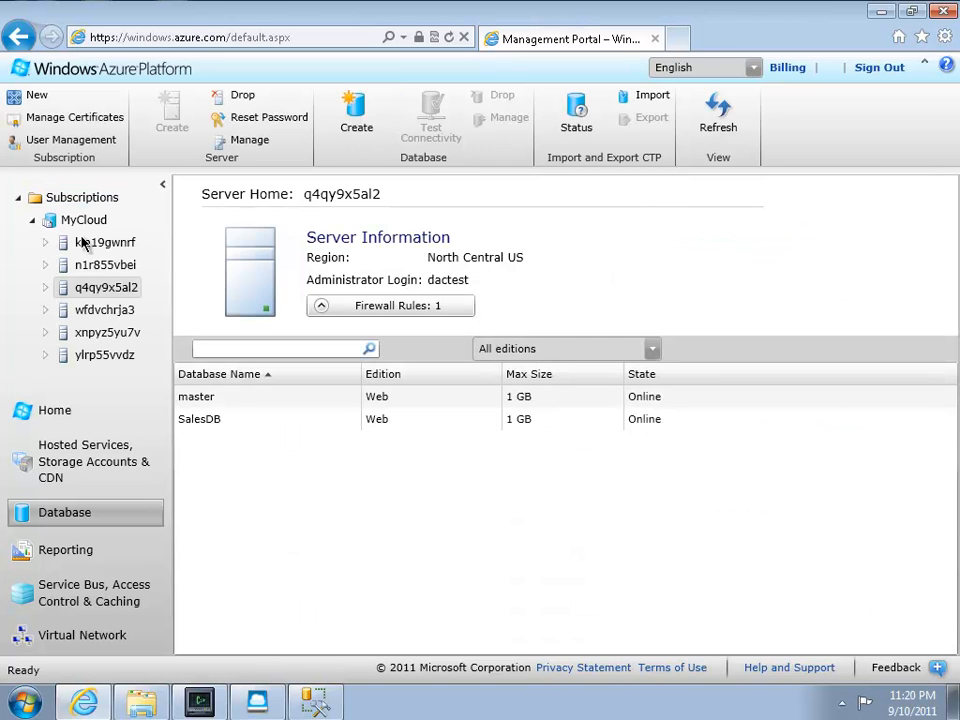
{"action": "left_click", "coordinate": [104, 242]}
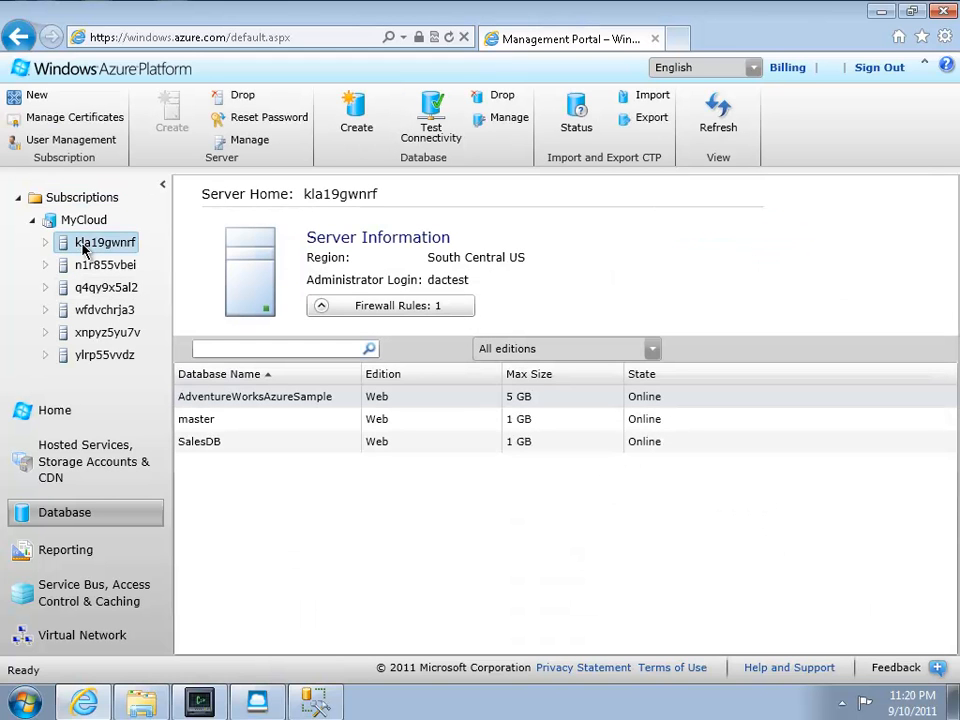
{"action": "left_click", "coordinate": [100, 266]}
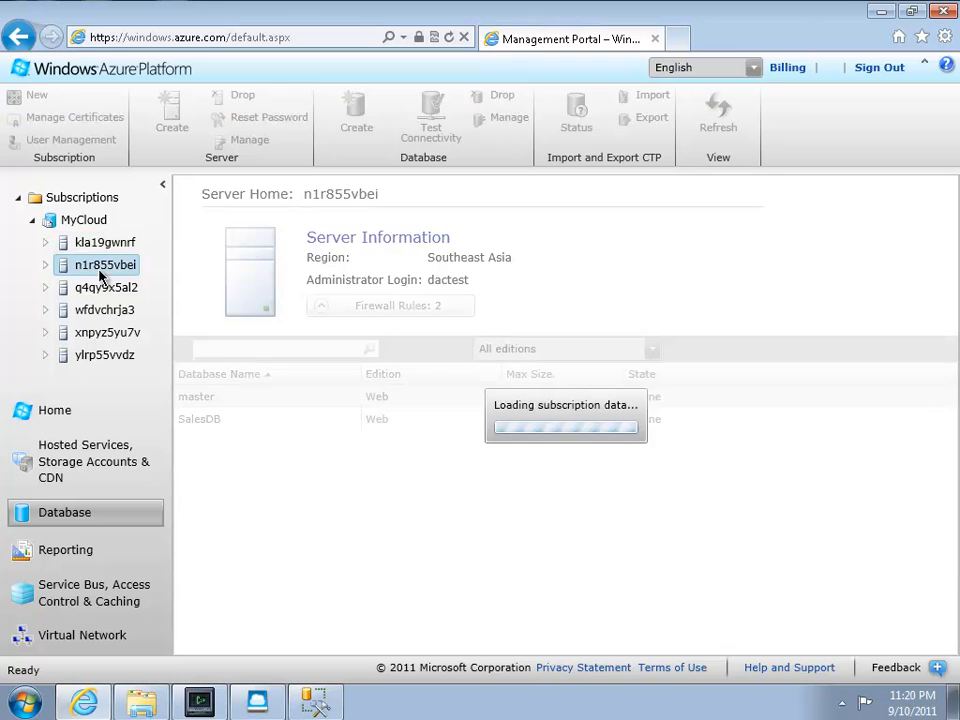
{"action": "left_click", "coordinate": [57, 312]}
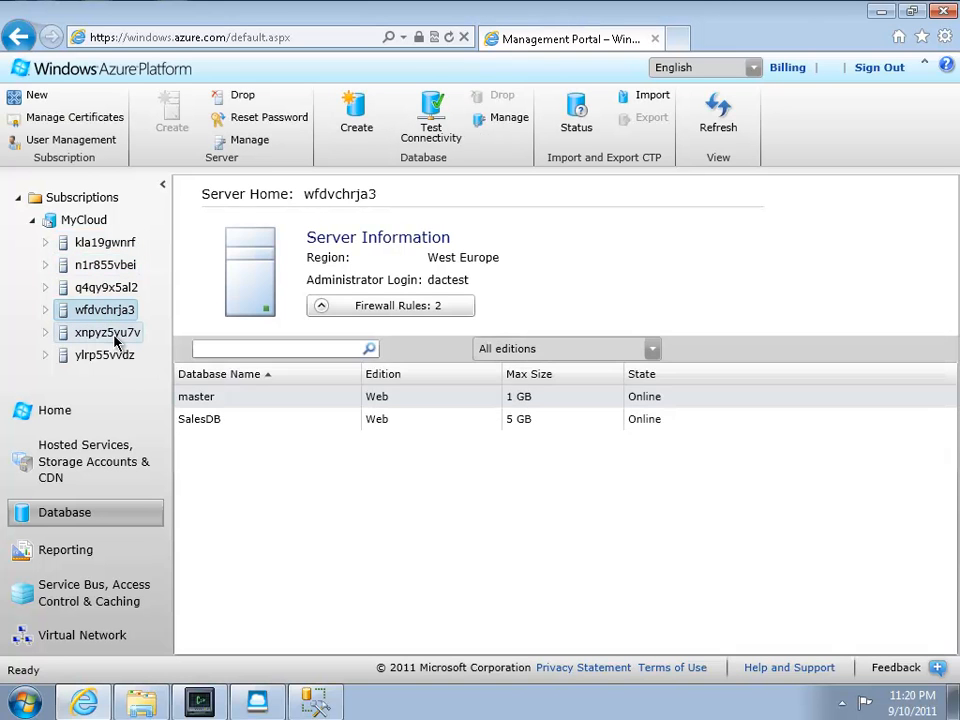
{"action": "left_click", "coordinate": [115, 341]}
{"action": "left_click", "coordinate": [115, 358]}
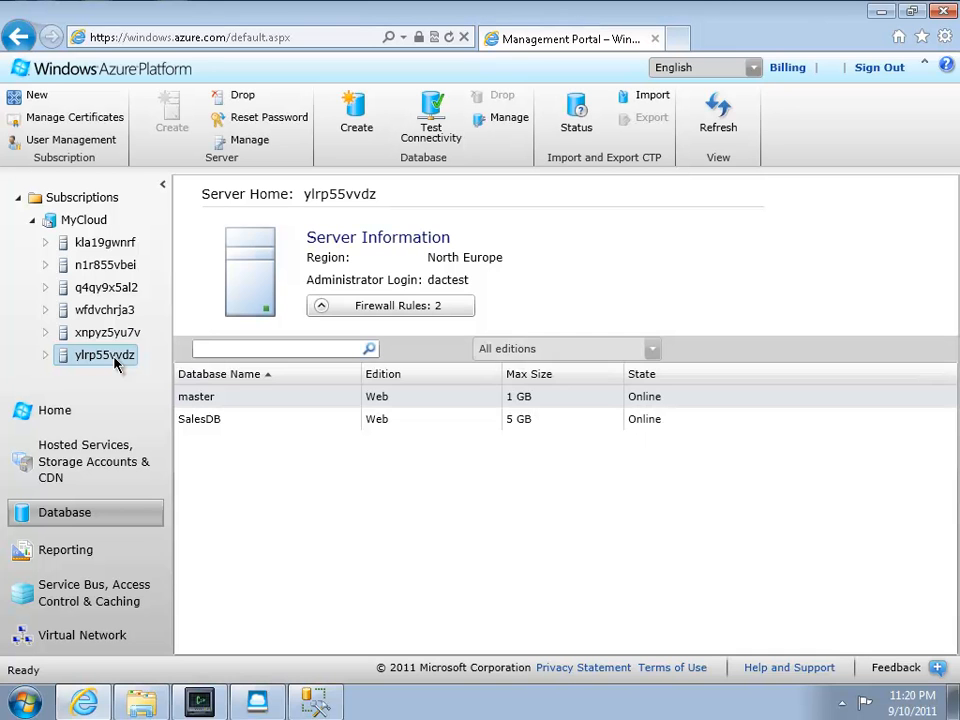
Step: Clear the console, query server q4qy9x5al2 with DacIESvcCli.exe -status using login dactest and the login password, and return to the portal
{"action": "left_click", "coordinate": [199, 703]}
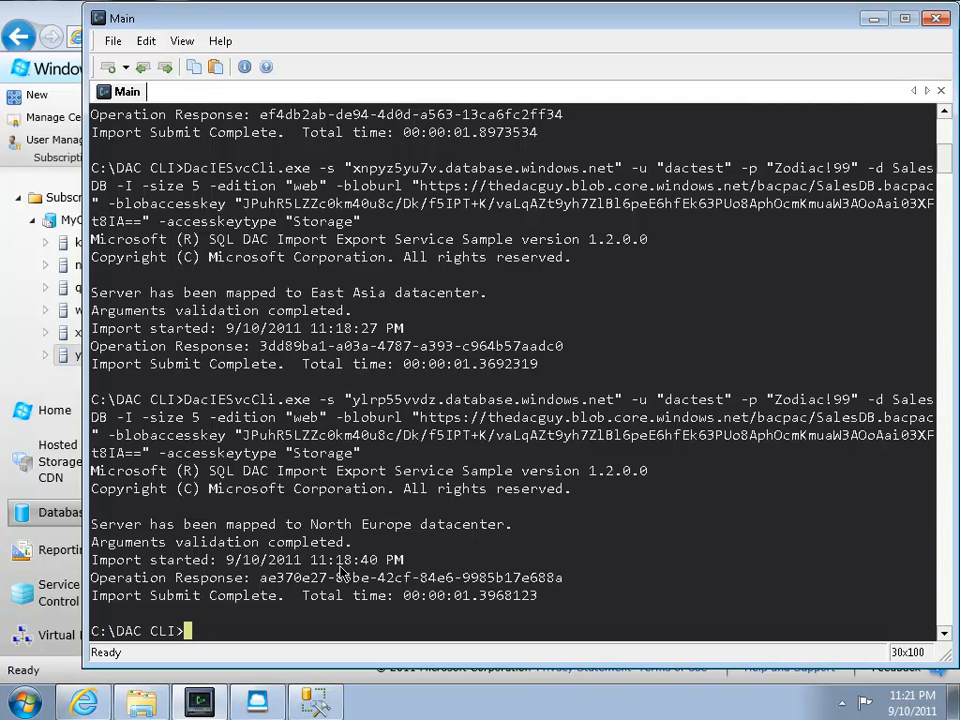
{"action": "type", "text": "cls"}
{"action": "key", "text": "Return"}
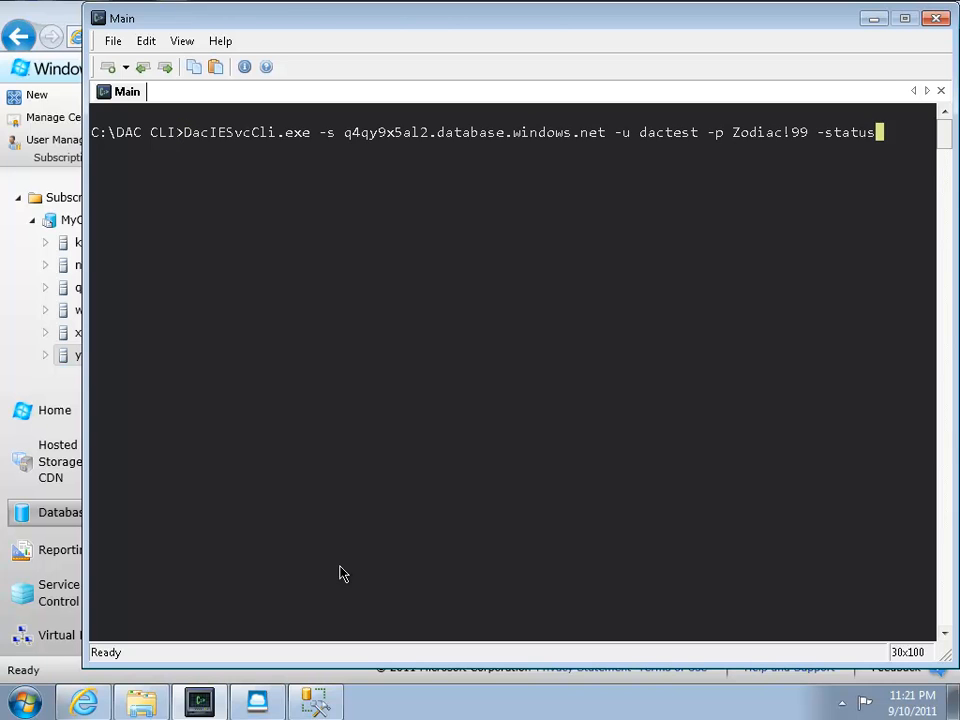
{"action": "key", "text": "Return"}
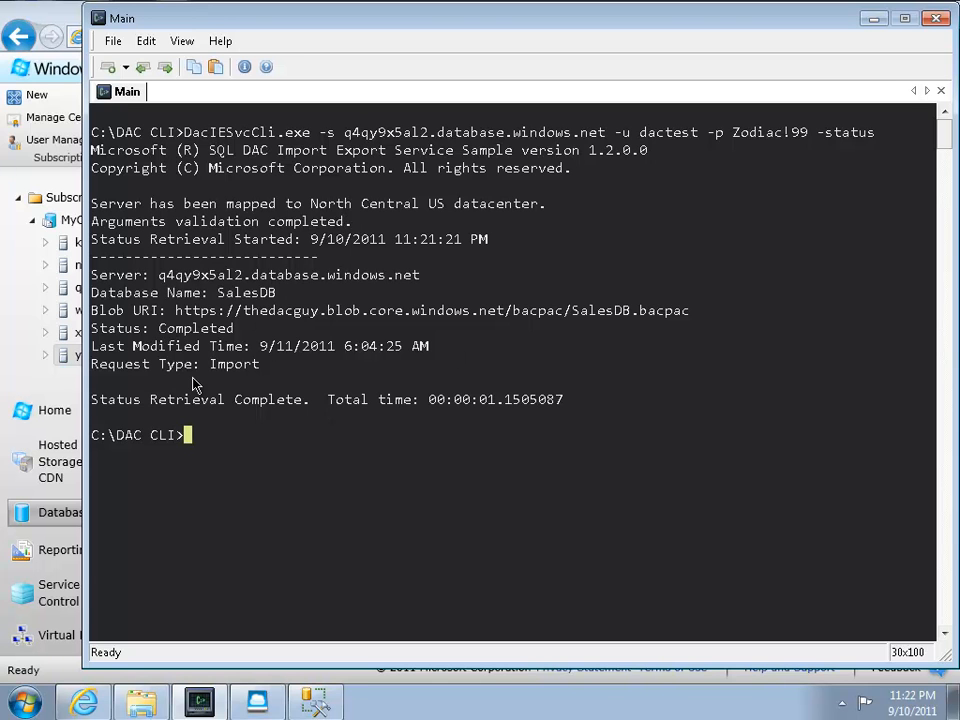
{"action": "left_click", "coordinate": [5, 387]}
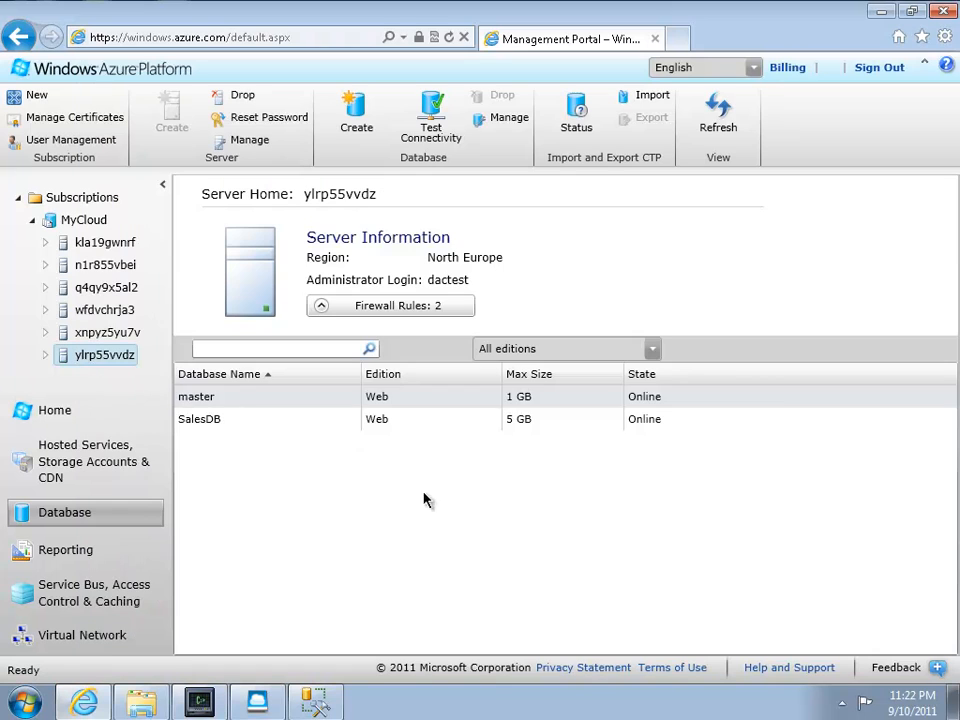